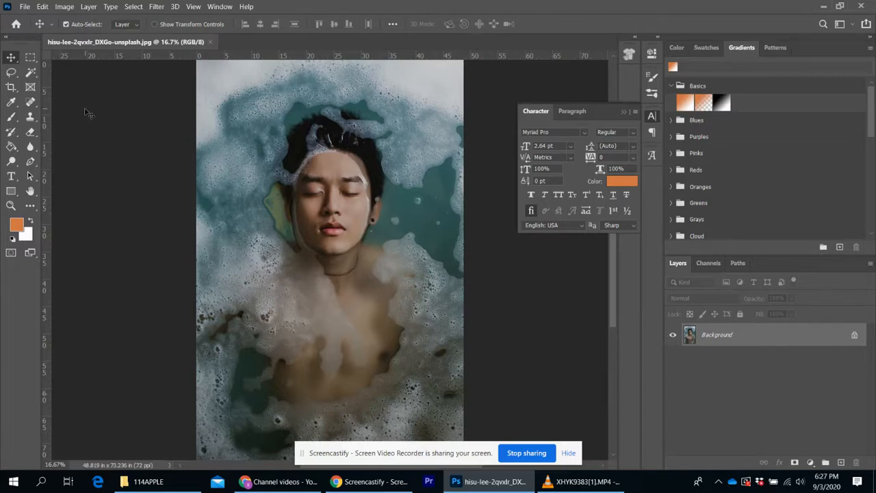
left_click(24, 6)
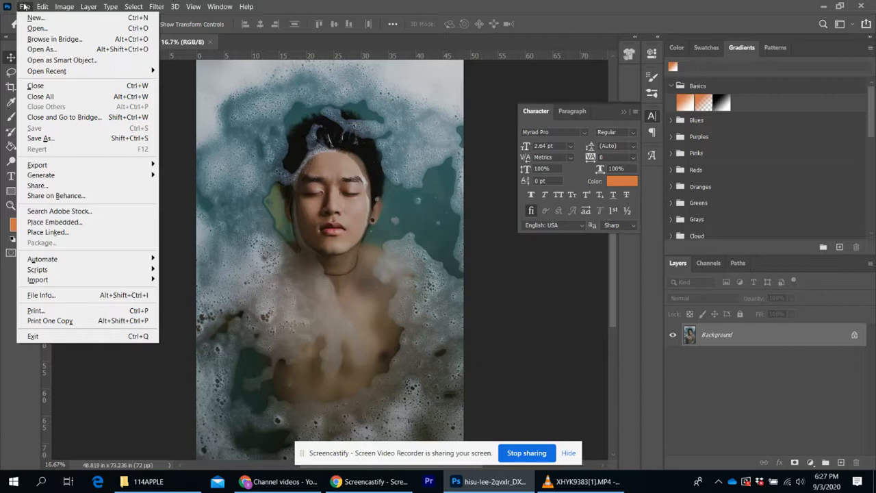
left_click(30, 28)
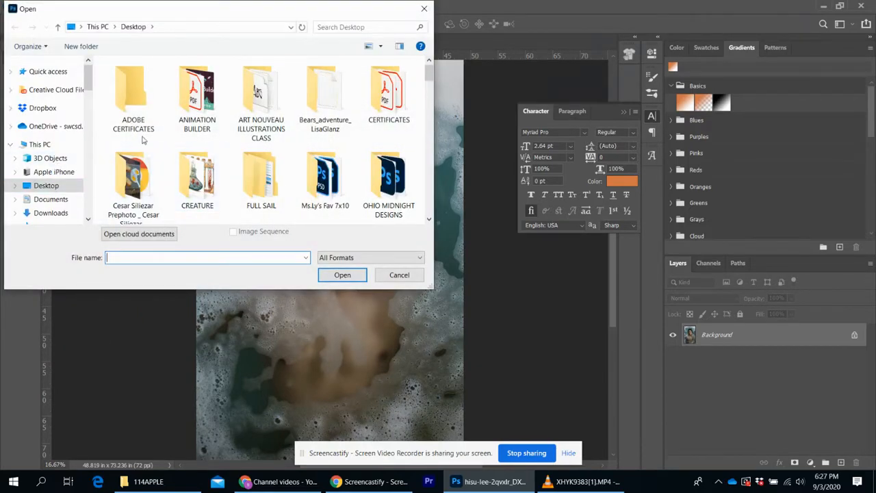
scroll(424, 75, "down", 5)
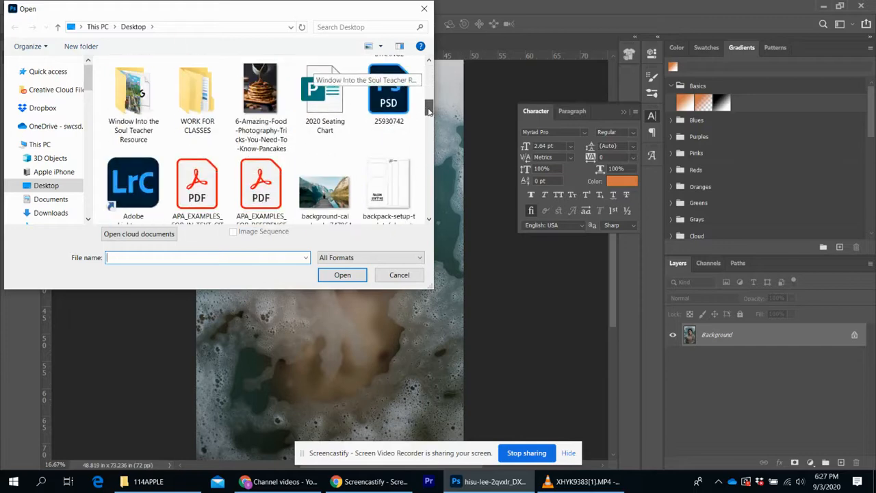
scroll(424, 75, "up", 5)
left_click(424, 8)
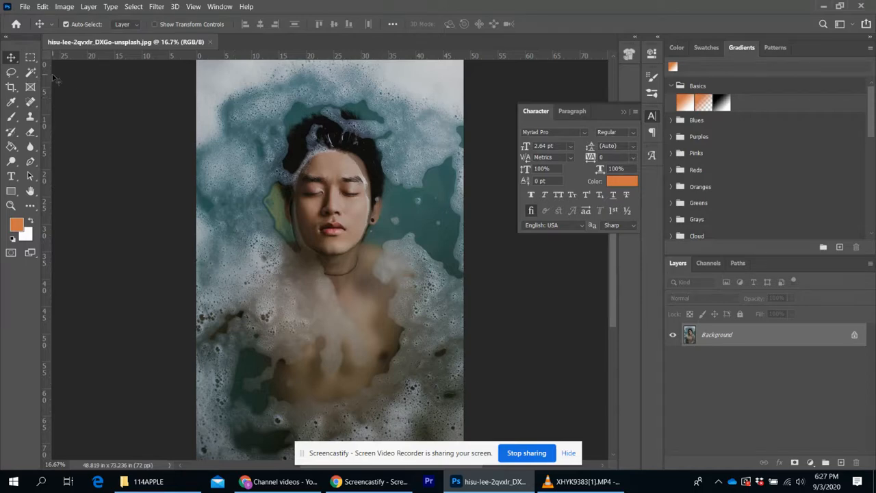
Crop off the lower part of the portrait, leaving the image about 52.4 in tall.
left_click(10, 88)
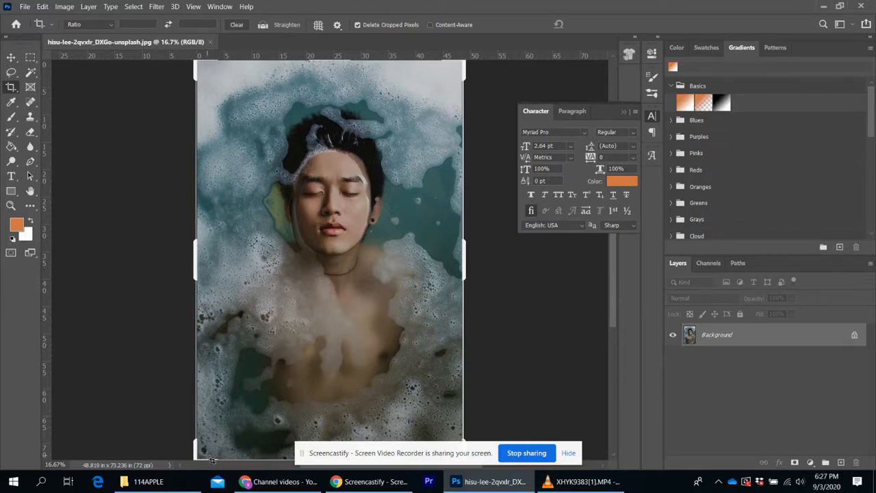
key("ctrl+minus")
key("ctrl+minus")
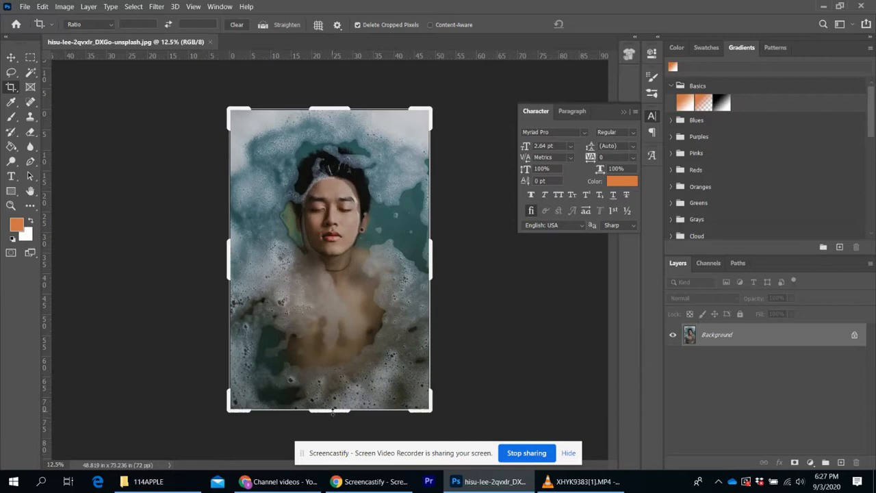
left_click_drag(332, 412, 340, 368)
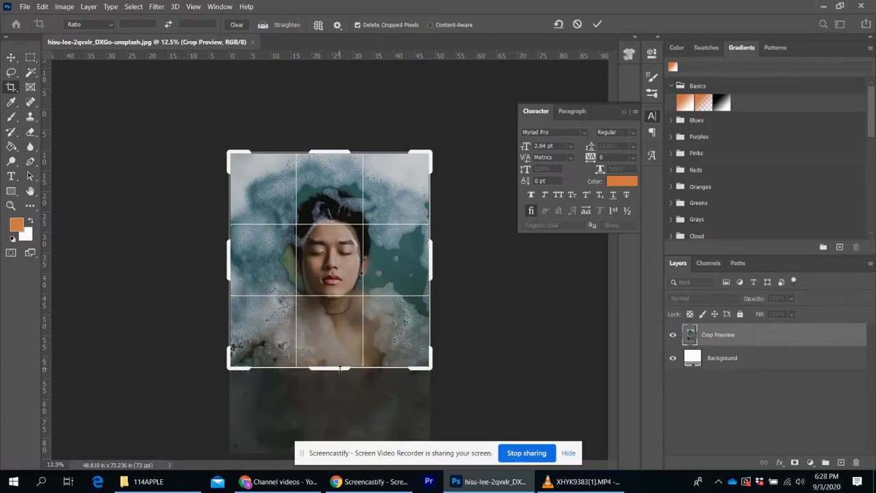
key("Return")
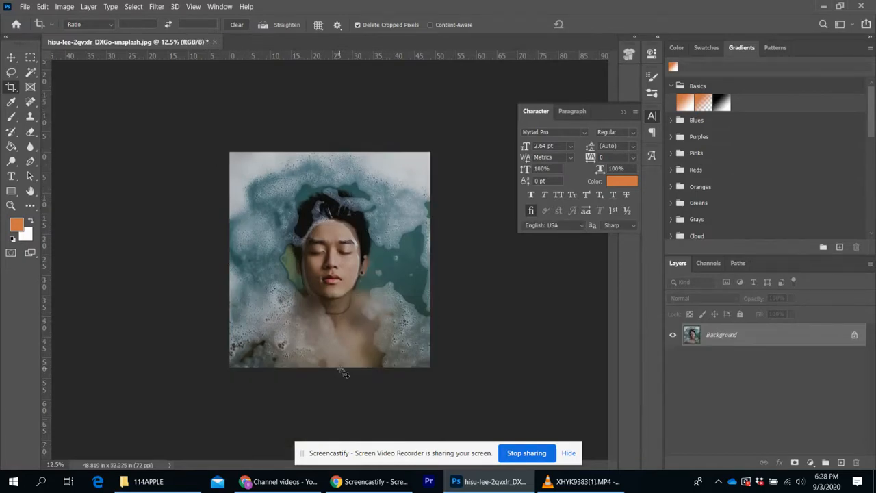
Remove the small mole below the closed eye using the content-aware Spot Healing Brush at size 15.
key("ctrl+plus")
key("ctrl+plus")
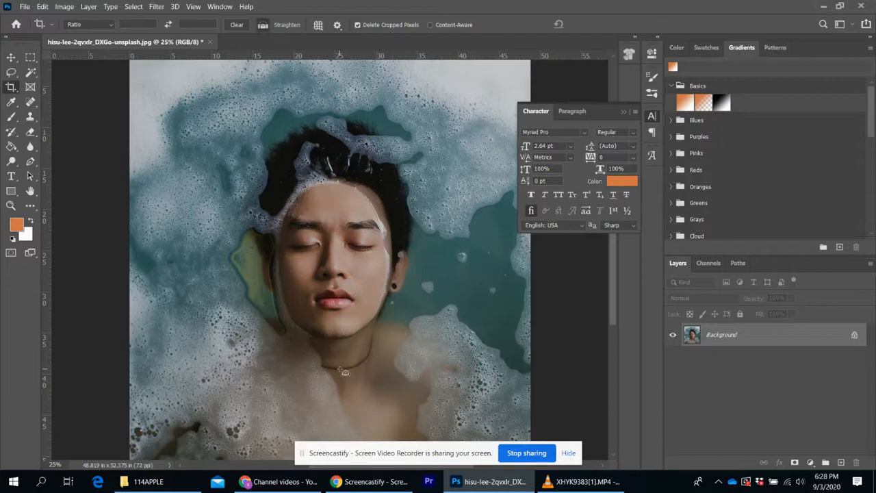
key("ctrl+plus")
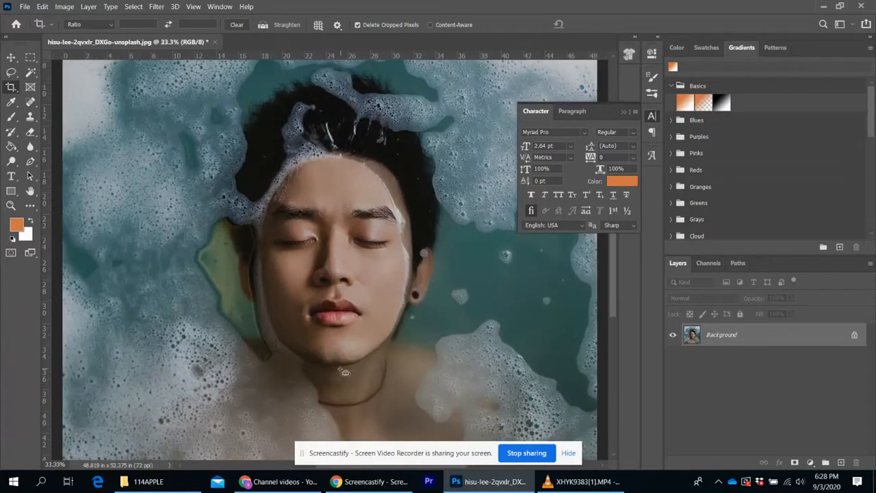
key("ctrl+plus")
key("ctrl+plus")
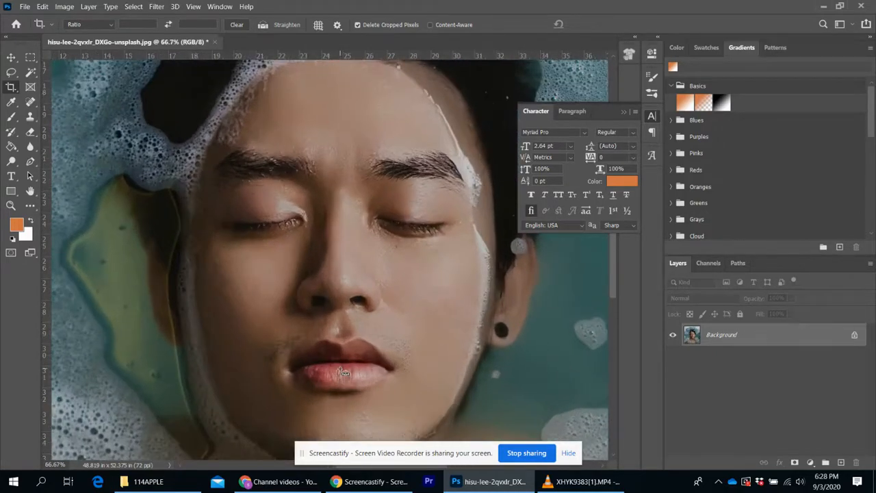
key("ctrl+plus")
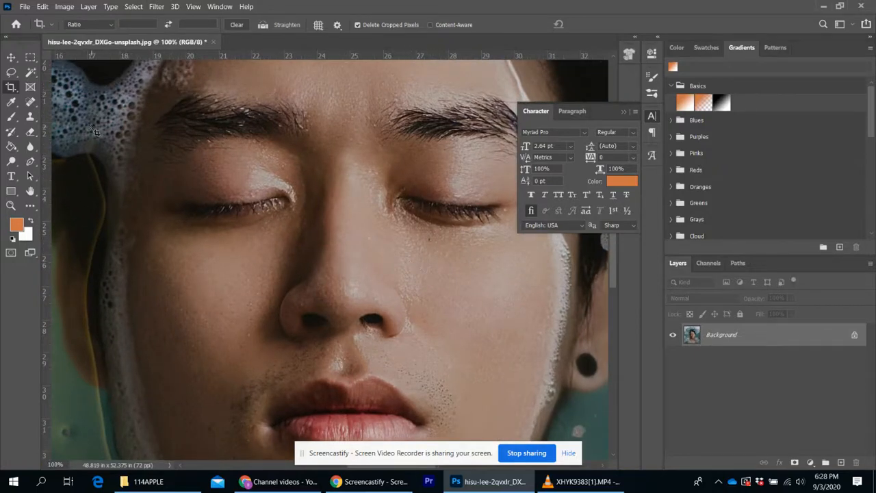
left_click(30, 103)
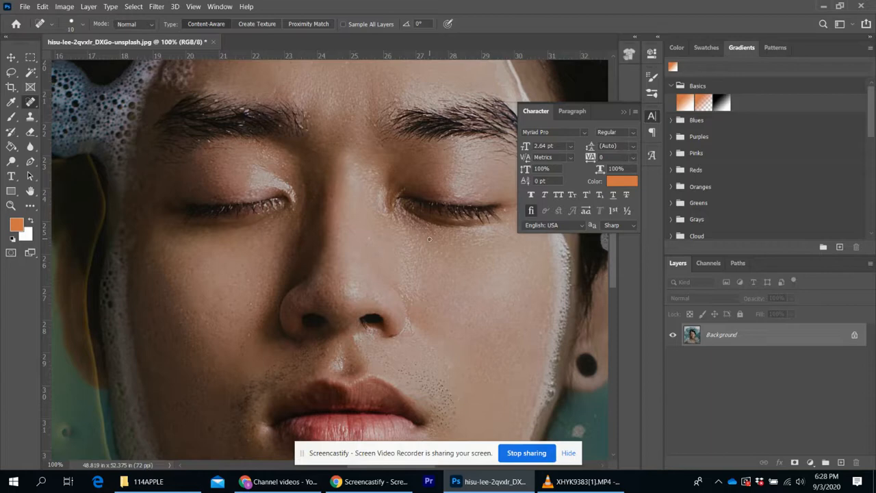
key("bracketright")
key("bracketright")
key("bracketright")
key("bracketright")
key("bracketright")
key("bracketright")
key("bracketright")
key("bracketright")
key("bracketright")
key("bracketright")
key("bracketright")
key("bracketright")
key("bracketright")
key("bracketleft")
key("bracketleft")
key("bracketleft")
key("bracketleft")
key("bracketleft")
key("bracketleft")
key("bracketleft")
key("bracketleft")
key("bracketleft")
key("bracketleft")
key("bracketleft")
key("bracketleft")
key("bracketleft")
key("bracketleft")
key("bracketleft")
key("bracketleft")
key("bracketleft")
key("bracketright")
left_click(370, 239)
Try healing the skin around the nostril and cheek, and undo the last healing stroke.
scroll(381, 292, "down", 3)
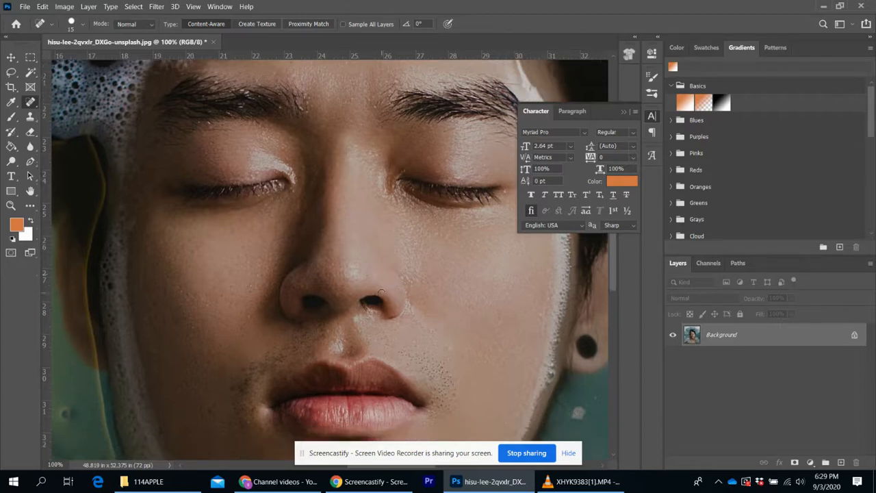
left_click(381, 292)
left_click_drag(381, 292, 424, 264)
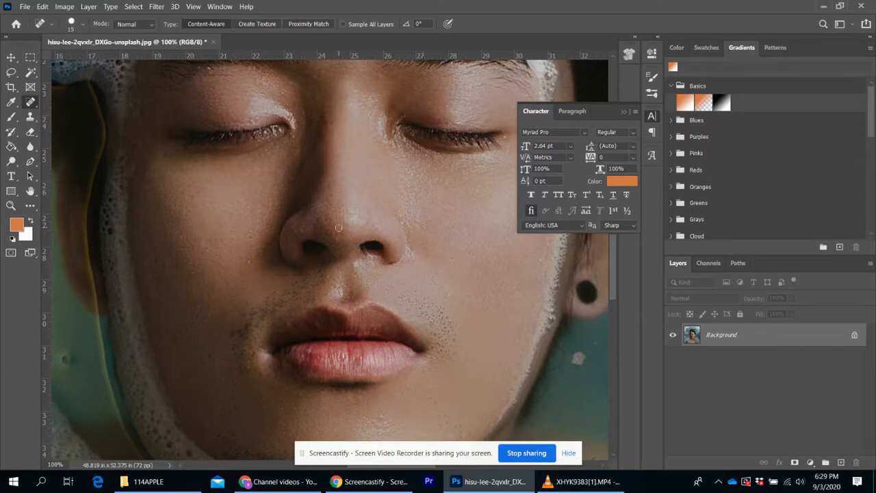
left_click(42, 6)
left_click(50, 18)
scroll(243, 222, "down", 1)
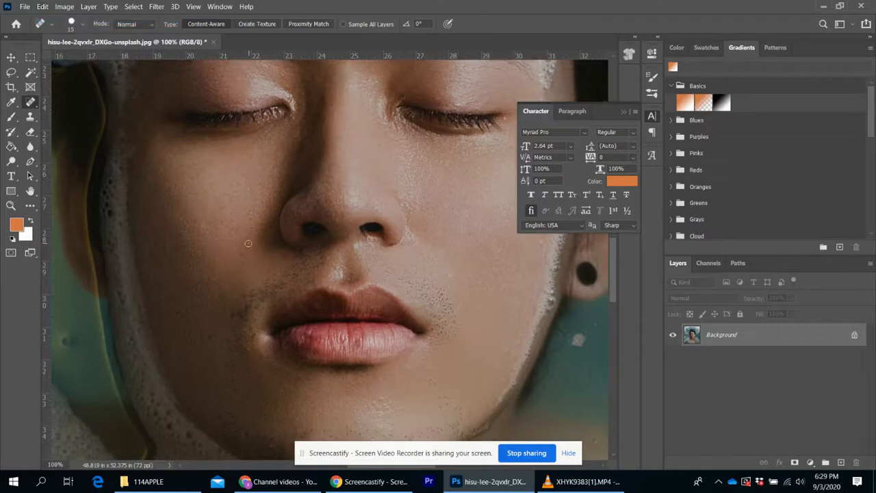
Heal away the small foam speck floating in the water just below the earlobe.
scroll(249, 243, "down", 5)
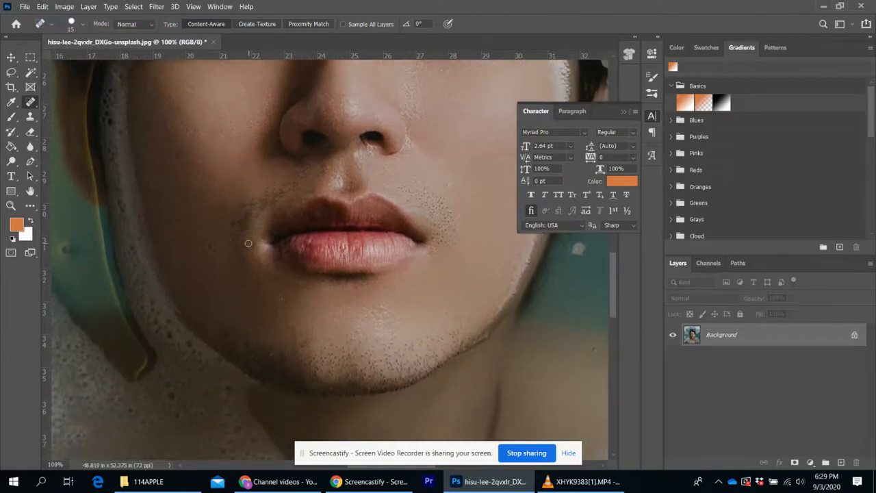
scroll(248, 242, "right", 10)
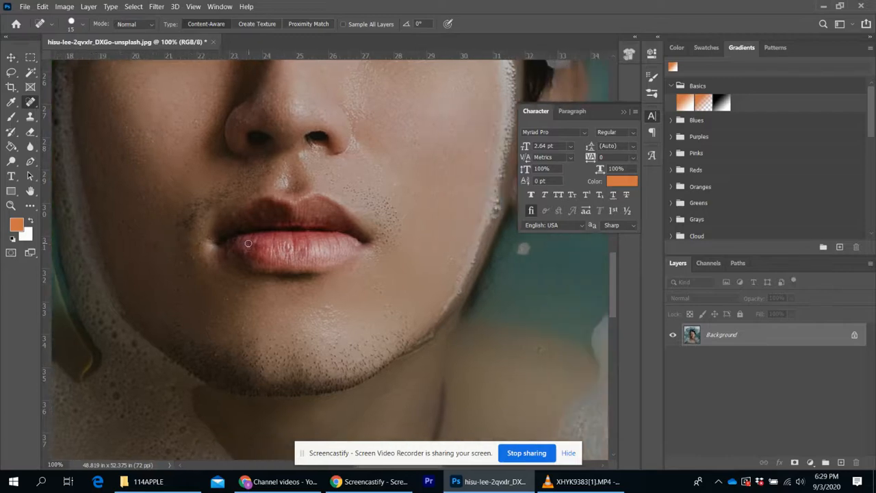
scroll(248, 243, "right", 10)
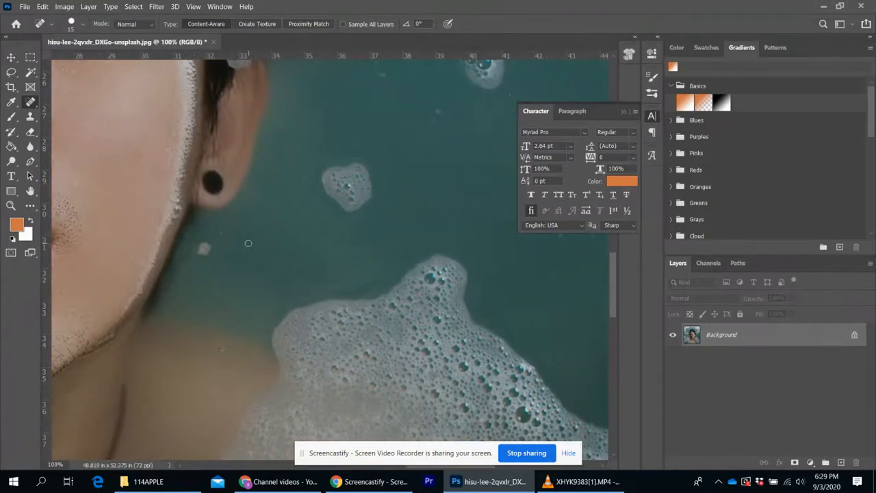
scroll(248, 242, "right", 1)
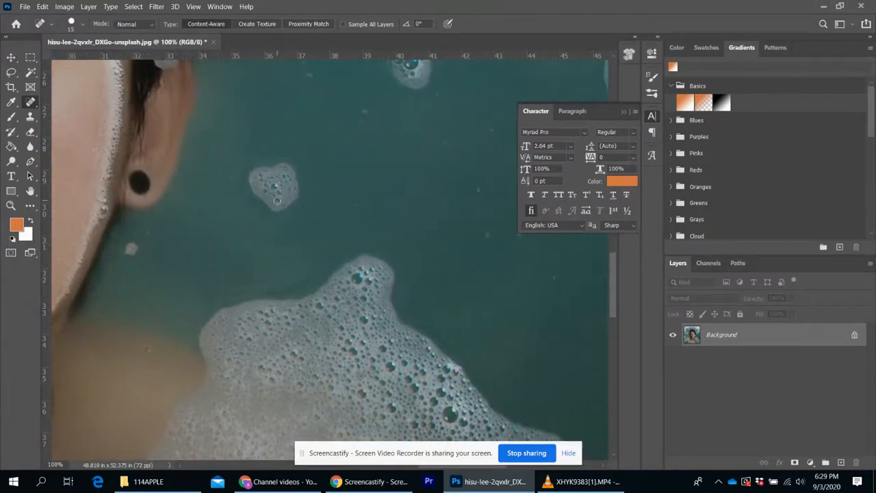
scroll(277, 201, "up", 6)
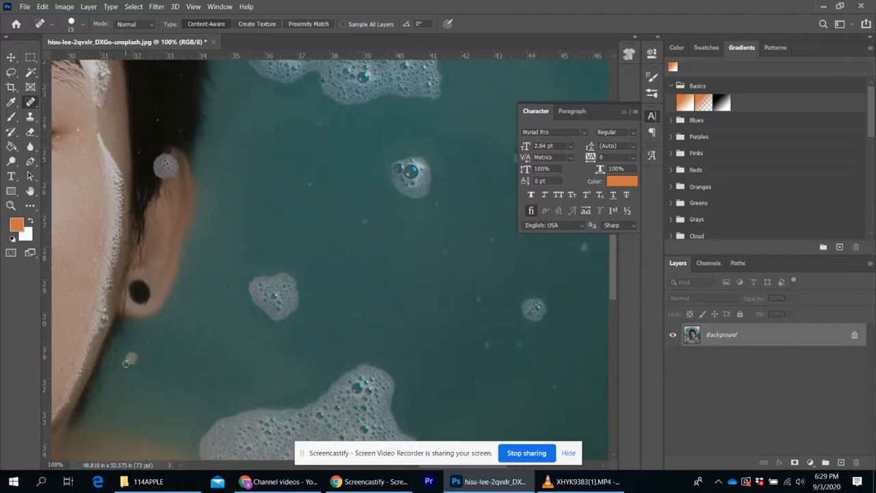
mouse_move(133, 352)
left_mouse_down()
mouse_move(132, 363)
mouse_move(129, 355)
left_mouse_up()
Try healing the foam beside the shoulder with the Spot Healing Brush enlarged to 1100, and undo that stroke.
scroll(201, 335, "down", 4)
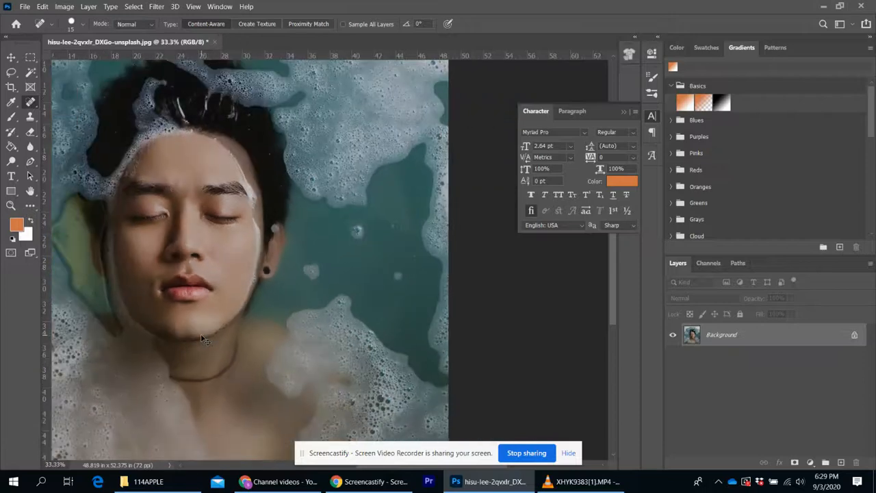
scroll(202, 334, "right", 1)
scroll(201, 335, "left", 2)
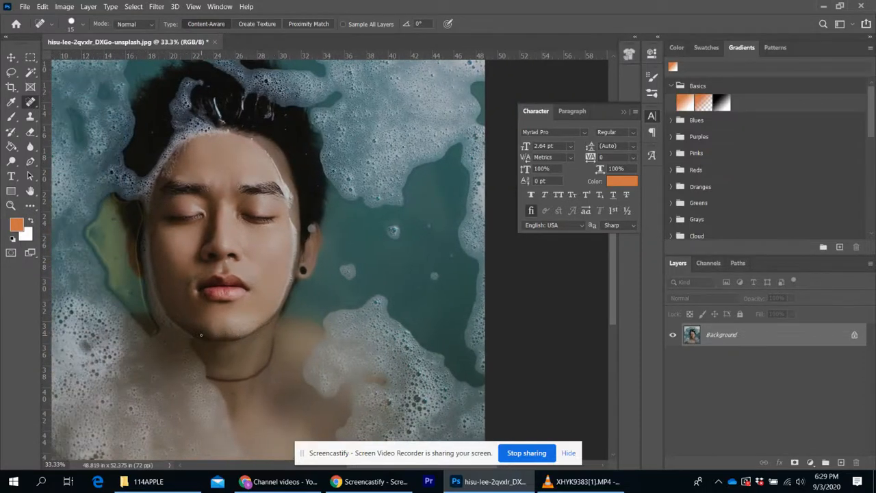
scroll(201, 335, "down", 4)
scroll(202, 334, "up", 1)
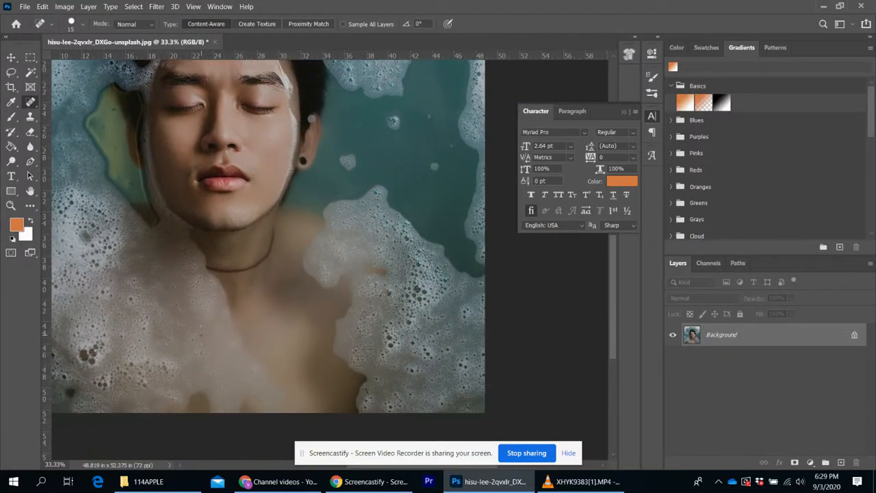
scroll(233, 287, "down", 4)
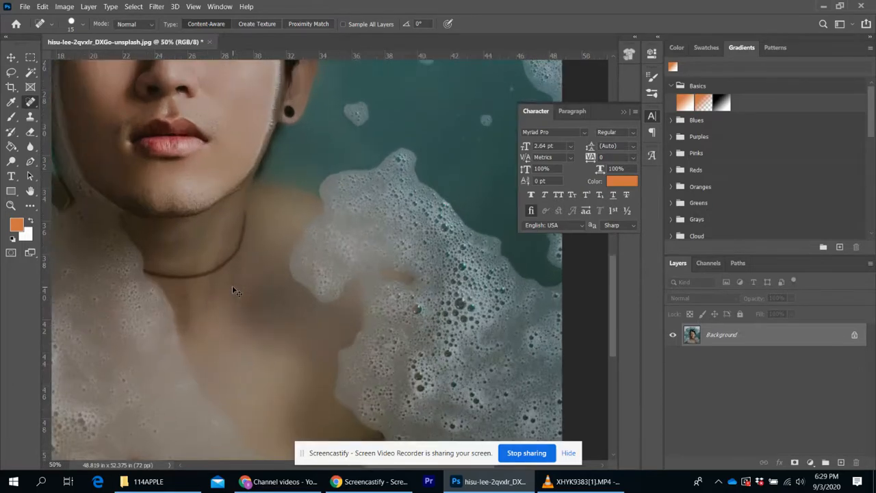
scroll(233, 288, "up", 3)
scroll(233, 287, "down", 1)
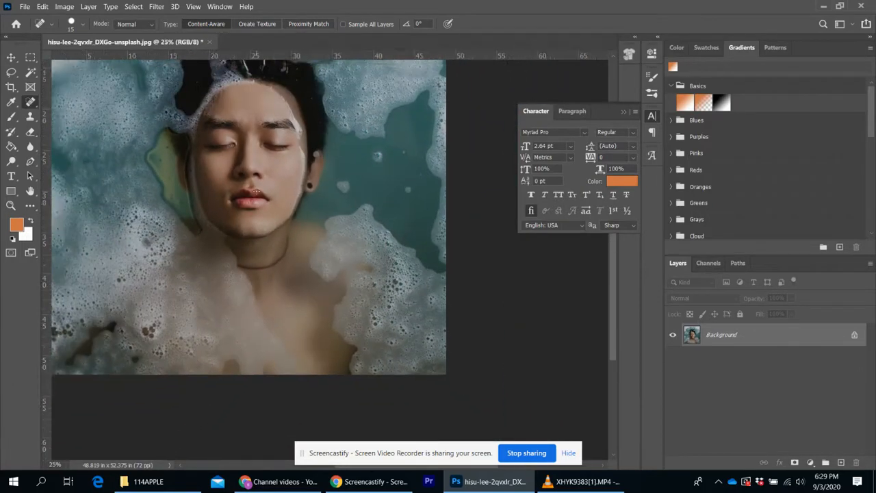
key("bracketright")
key("bracketright")
key("bracketright")
key("bracketright")
key("bracketright")
key("bracketright")
key("bracketright")
key("bracketright")
key("bracketright")
key("bracketright")
key("bracketright")
key("bracketright")
key("bracketright")
key("bracketright")
key("bracketright")
key("bracketright")
key("bracketright")
key("bracketright")
key("bracketright")
key("bracketright")
key("bracketright")
key("bracketright")
key("bracketright")
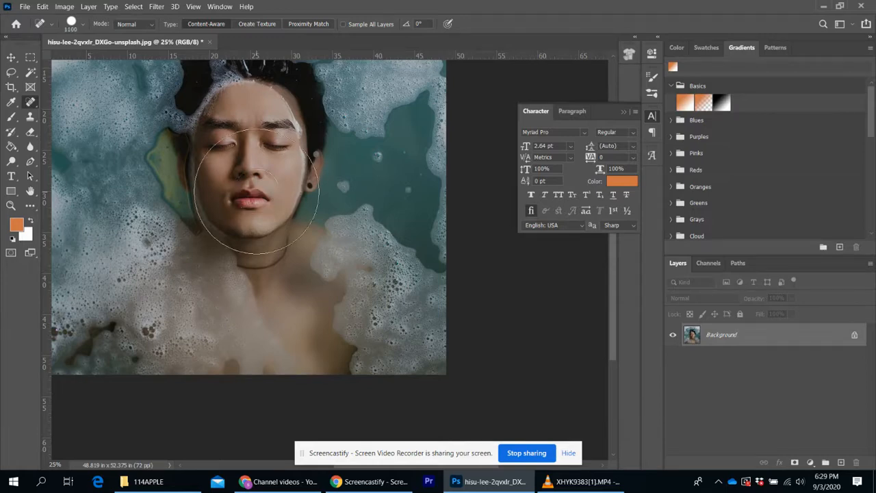
left_click(123, 252)
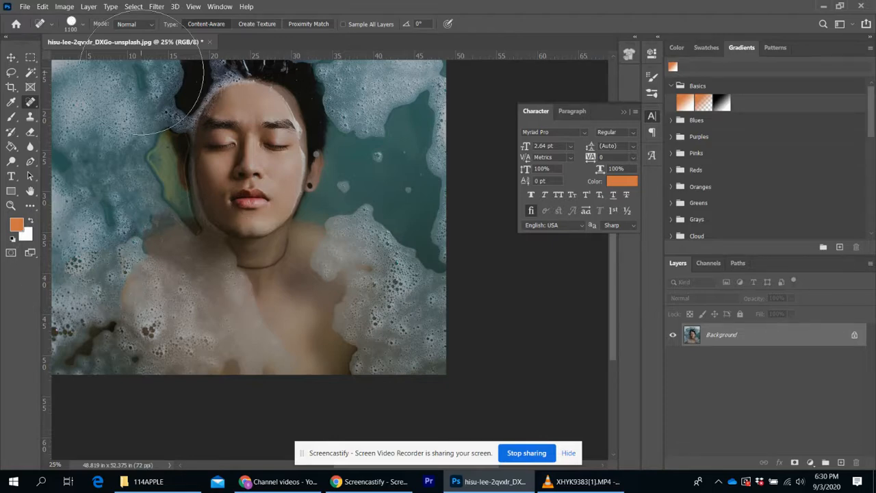
left_click(43, 7)
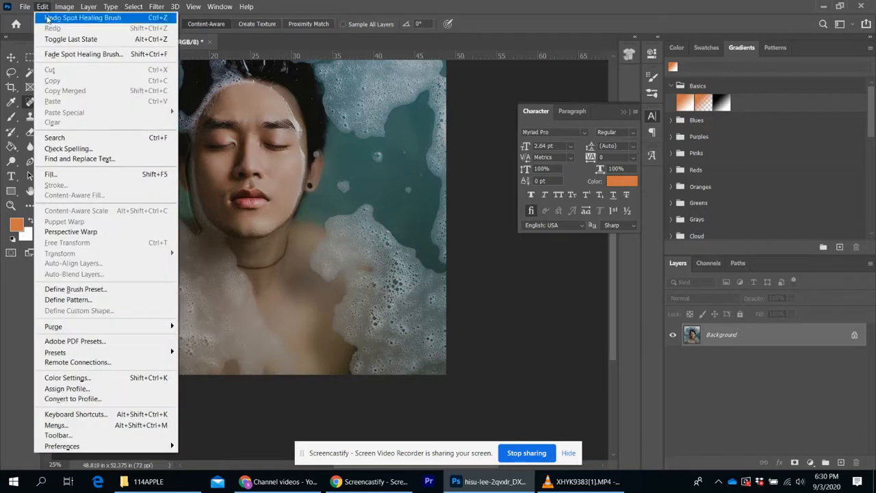
left_click(46, 18)
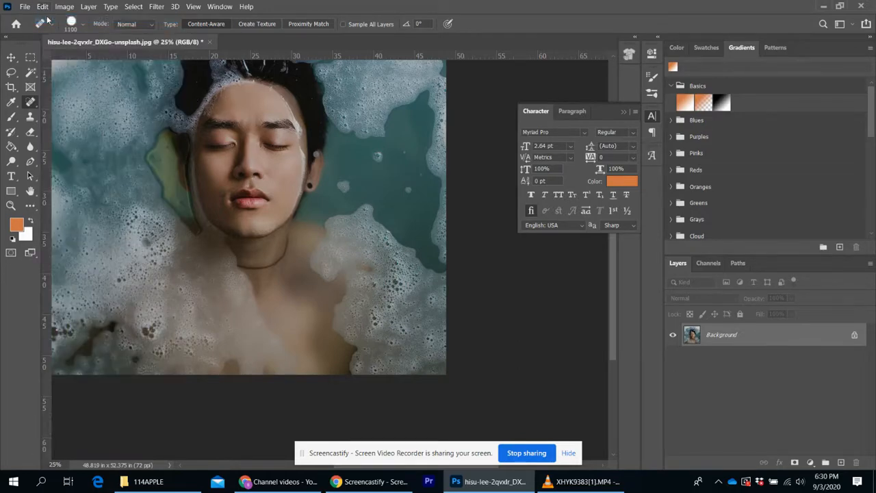
Display the document's History and step back through the healing strokes to the Crop state.
scroll(221, 146, "right", 3)
scroll(221, 145, "left", 5)
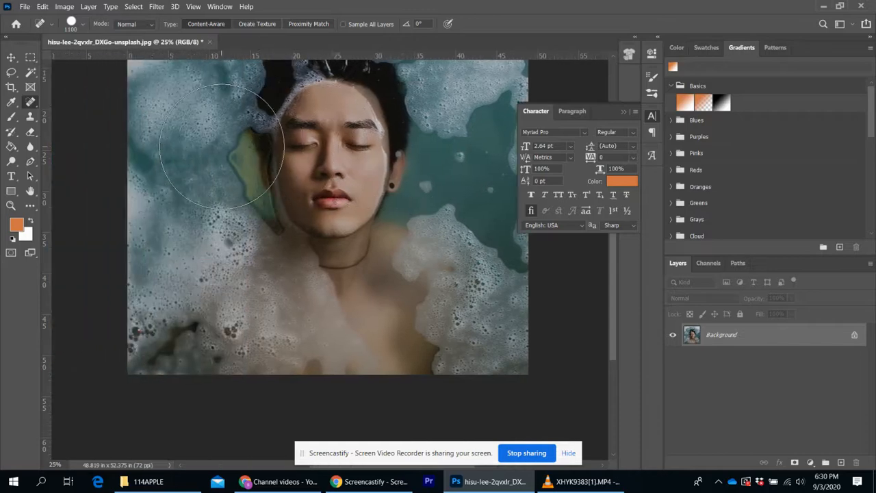
scroll(221, 146, "up", 3)
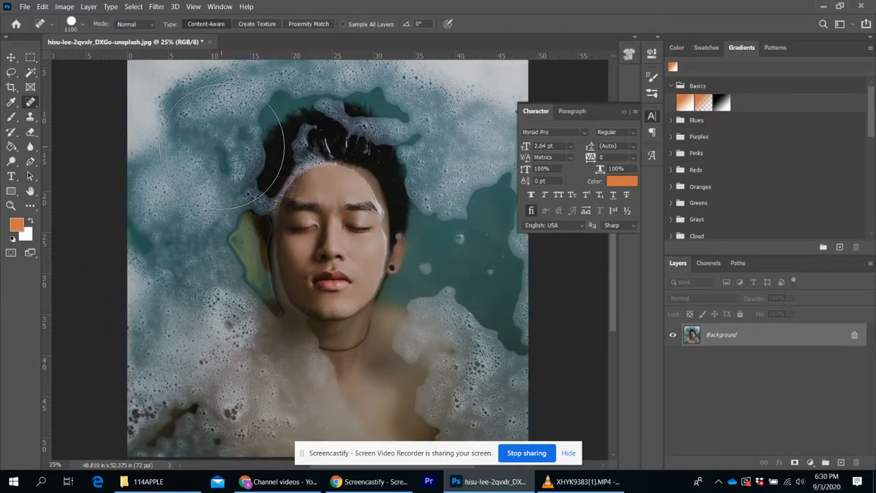
left_click(218, 7)
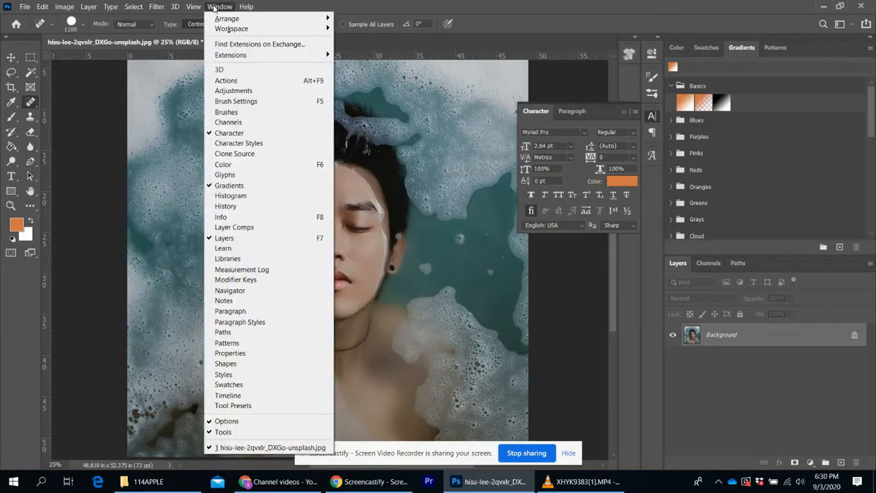
left_click(227, 209)
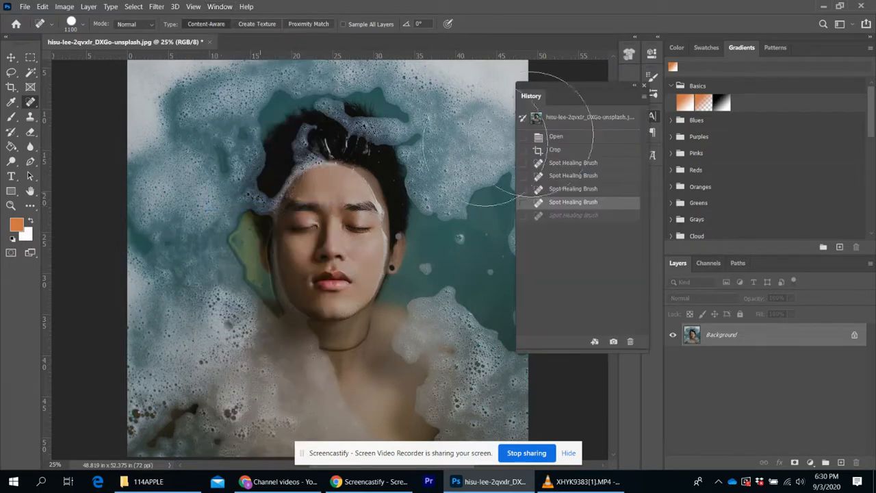
left_click(577, 187)
left_click(575, 176)
left_click(572, 164)
left_click(568, 151)
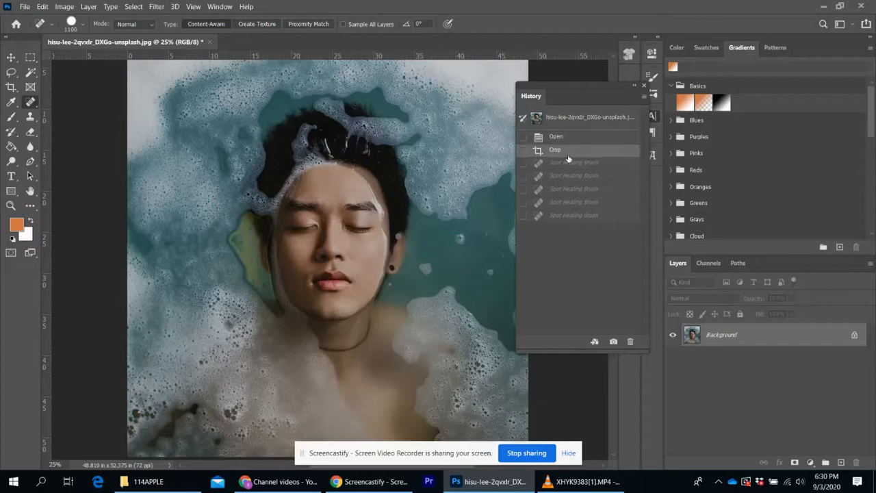
Revert the photo to the Open state in the History and restore the last Spot Healing Brush state.
left_click(565, 137)
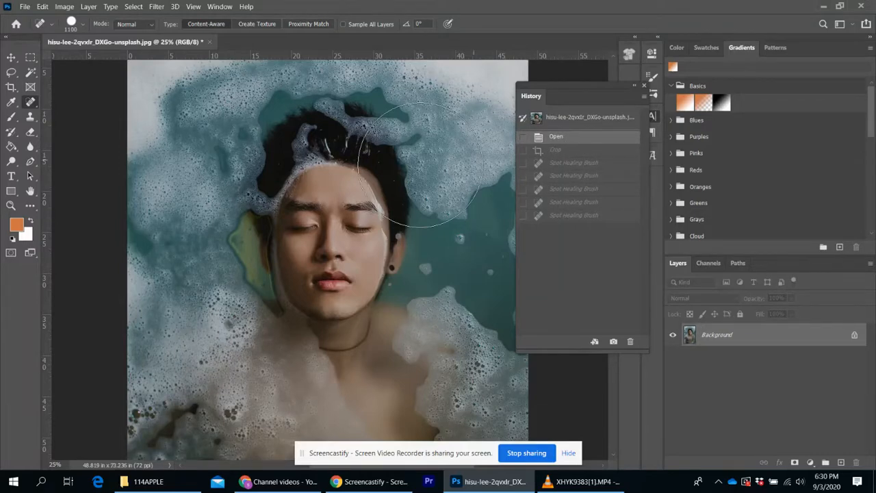
left_click(561, 216)
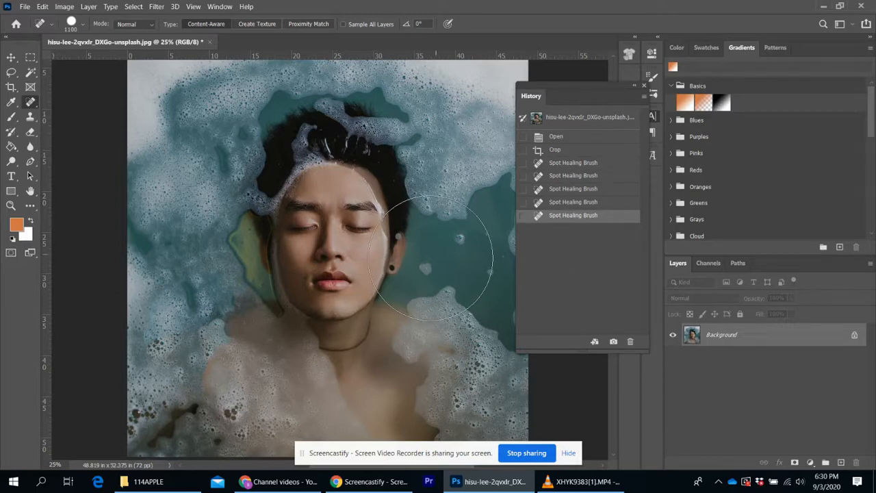
Close the Character and Paragraph panels and reposition the floating History panel beside the photo.
left_click_drag(577, 87, 619, 261)
left_click_drag(602, 112, 645, 100)
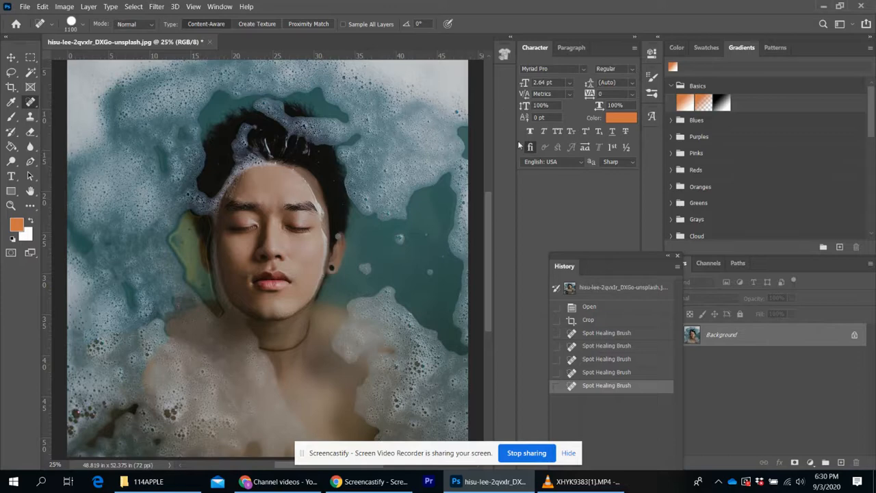
left_click(634, 47)
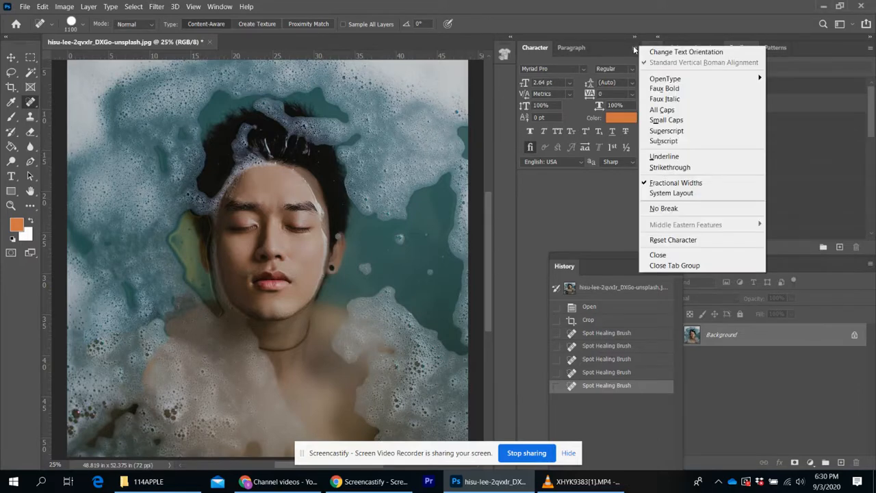
left_click(634, 47)
left_click_drag(546, 48, 662, 58)
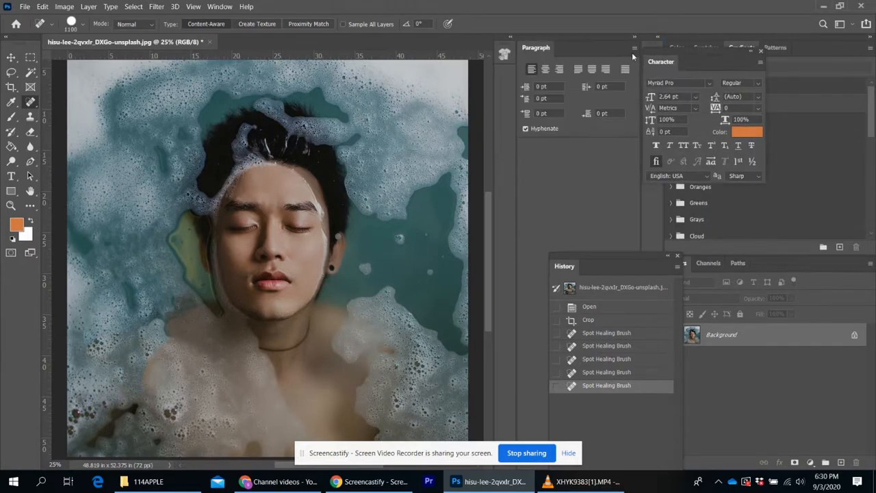
left_click(760, 50)
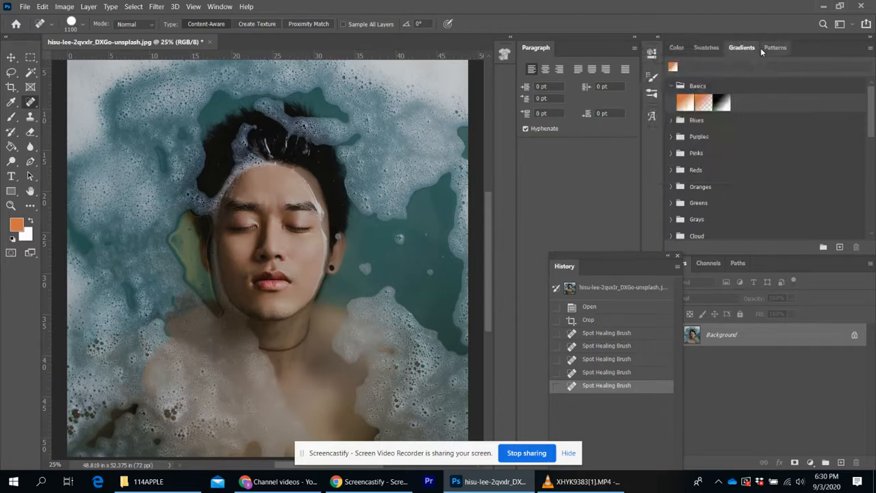
left_click_drag(554, 53, 553, 117)
left_click(635, 104)
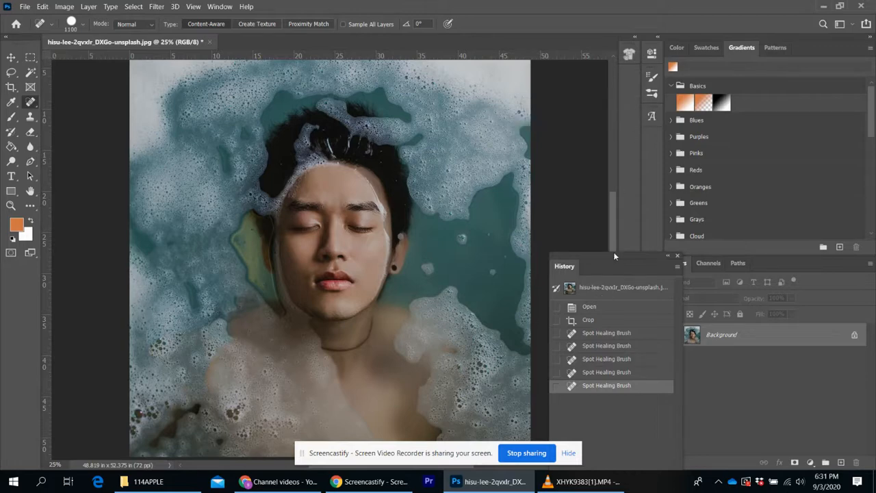
left_click_drag(613, 257, 628, 119)
left_click(219, 7)
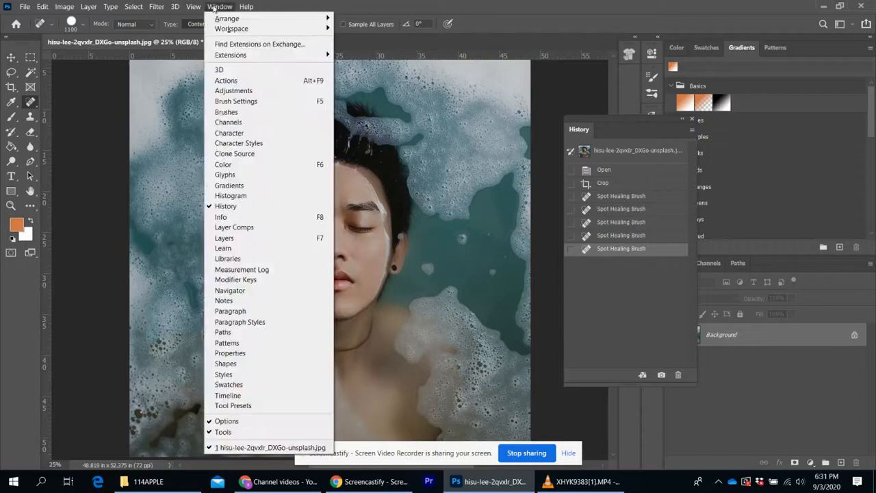
left_click(213, 9)
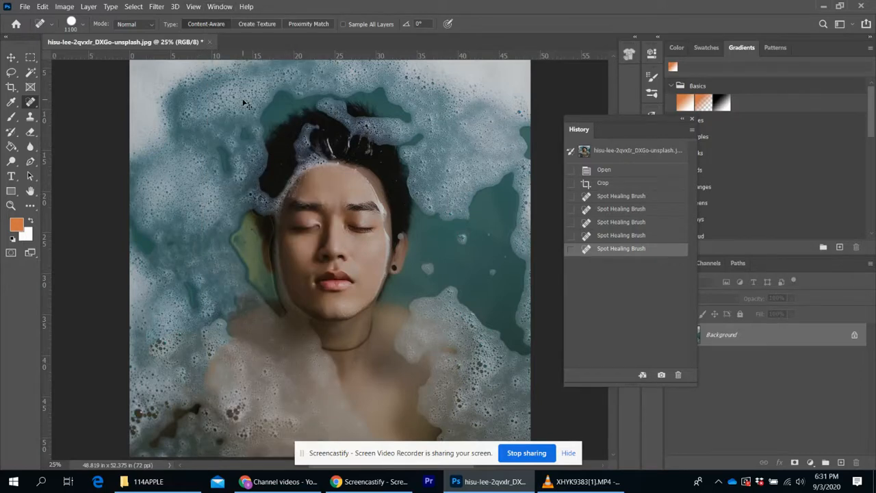
Try a Brightness/Contrast adjustment on the photo with Brightness 54 and Contrast 58.
key("ctrl+minus")
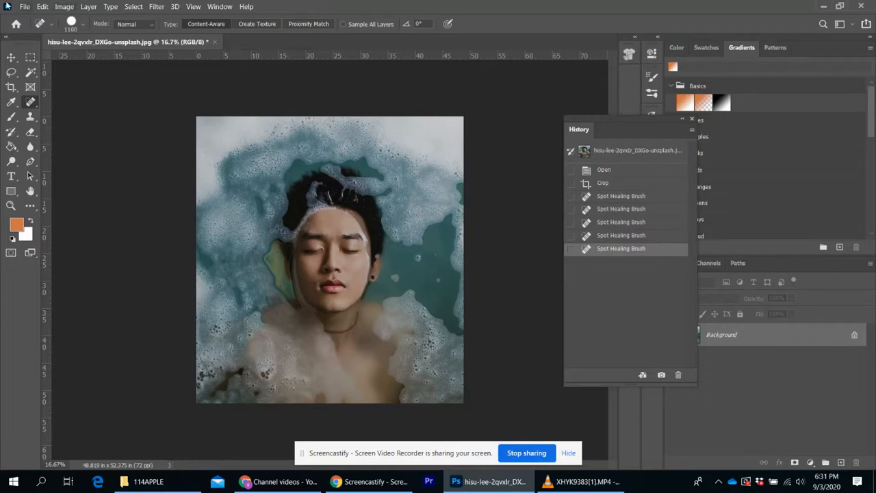
left_click(61, 9)
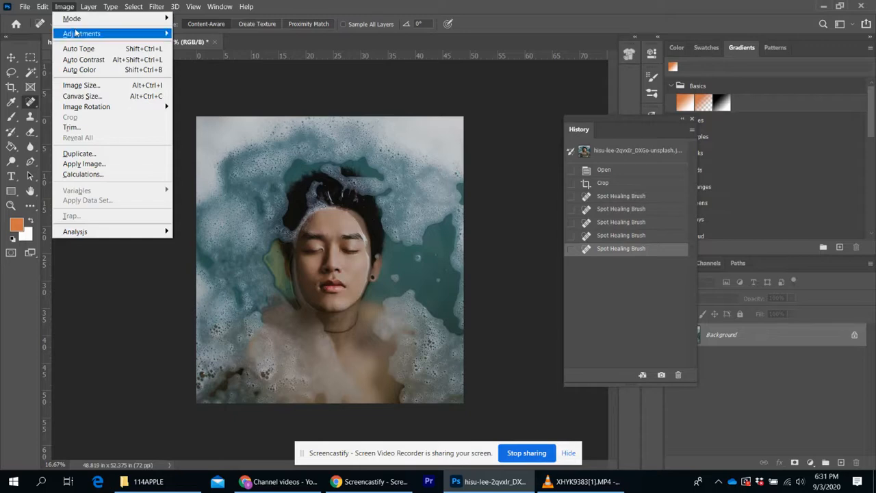
mouse_move(79, 38)
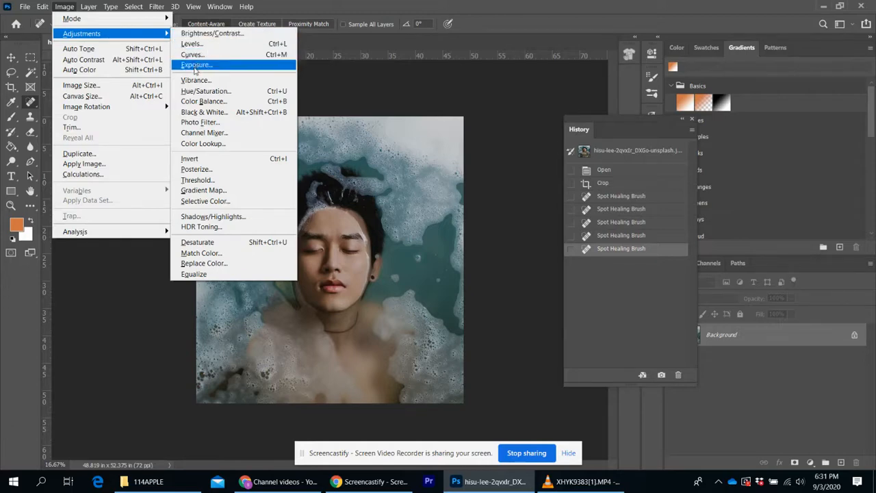
left_click(207, 33)
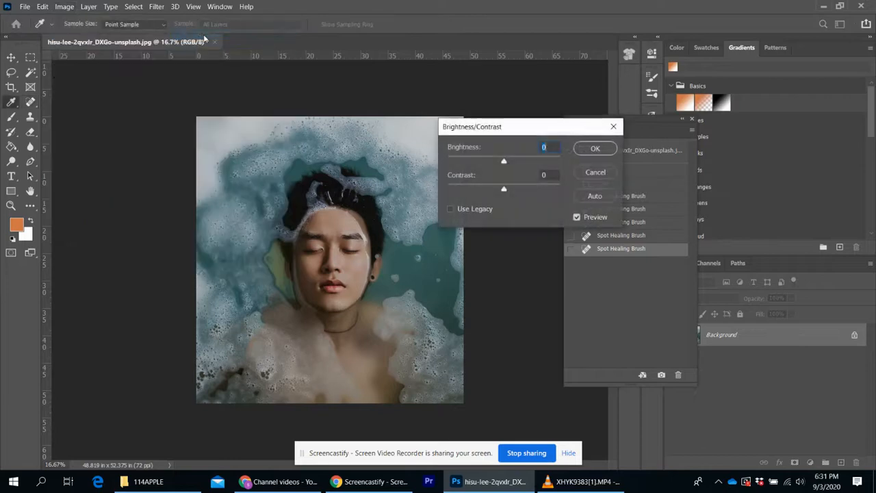
left_click_drag(503, 160, 538, 190)
Compare the photo with the Brightness/Contrast preview off and on, and cancel the adjustment.
left_click(578, 217)
left_click(579, 218)
left_click(579, 218)
left_click(578, 218)
left_click(578, 217)
left_click(578, 217)
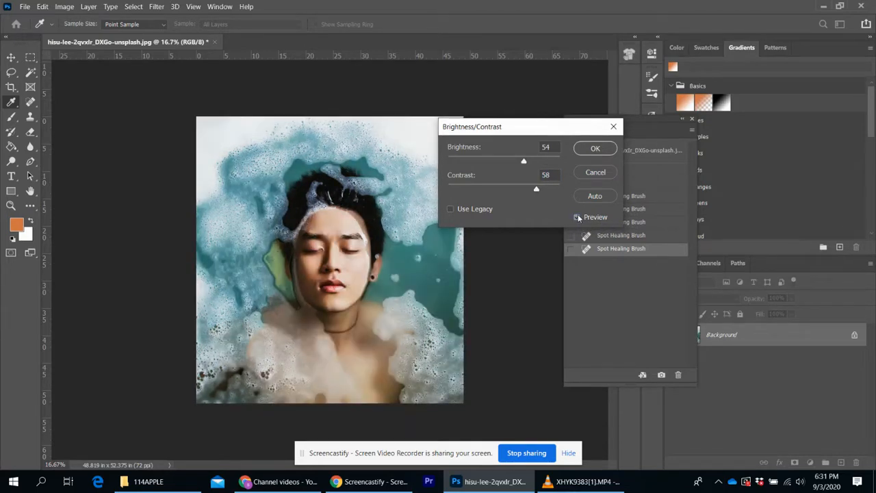
left_click(578, 218)
left_click(578, 217)
left_click(587, 175)
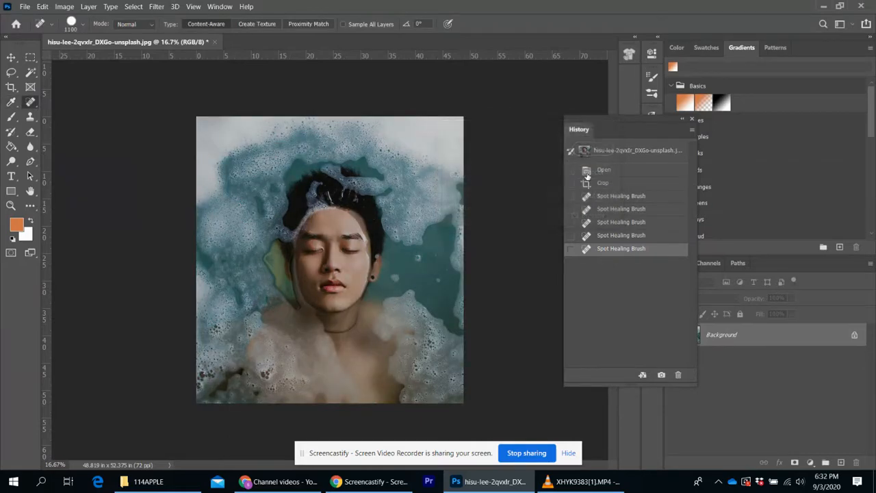
Try a Levels adjustment on the RGB channel with the white input at 205 and the black input at 13.
left_click(68, 6)
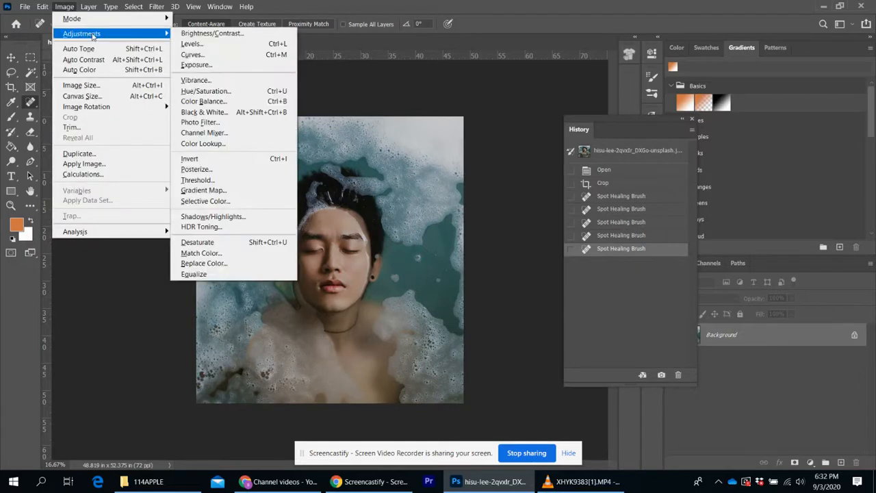
left_click(196, 45)
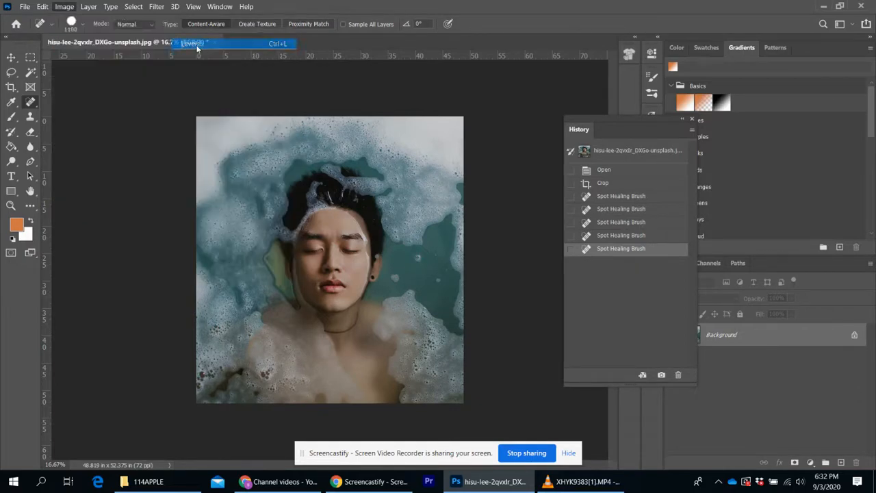
left_click_drag(597, 15, 541, 43)
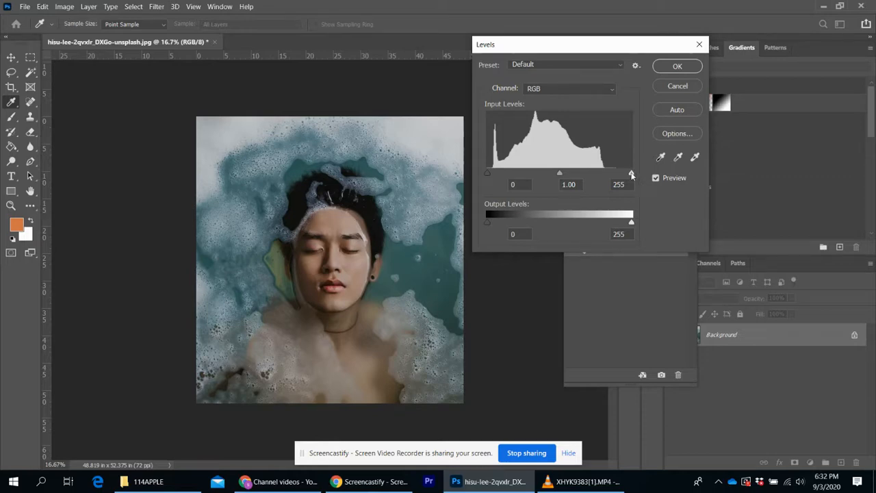
left_click_drag(630, 174, 603, 175)
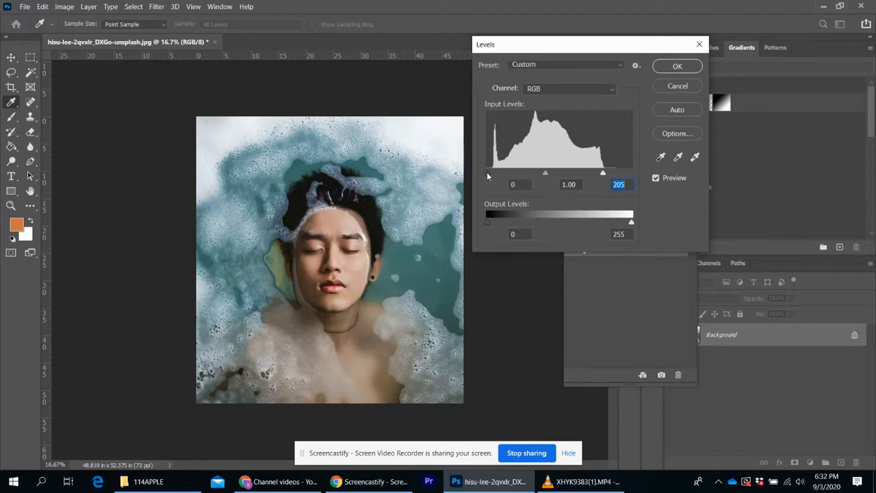
left_click_drag(487, 174, 495, 175)
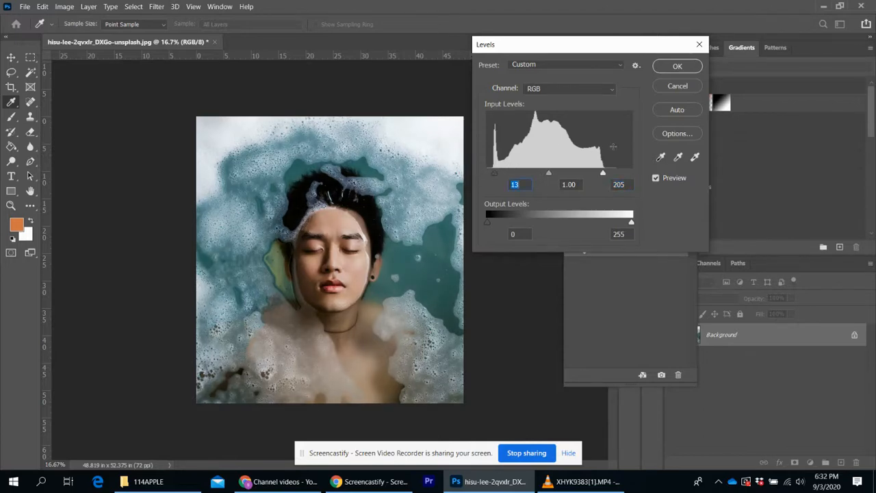
Compare the photo with the Levels preview off and on, and try a midtone input of 1.13 before cancelling the adjustment.
left_click(656, 177)
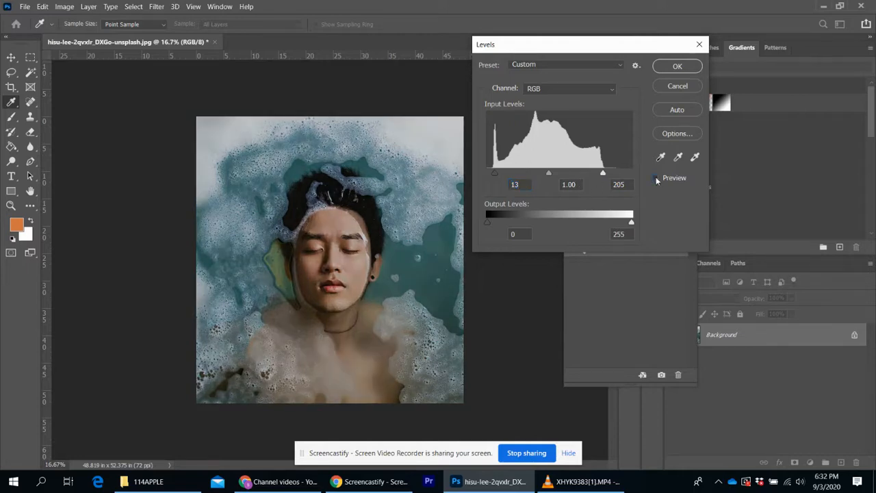
left_click(656, 178)
left_click(656, 178)
left_click(655, 178)
left_click_drag(550, 175, 544, 174)
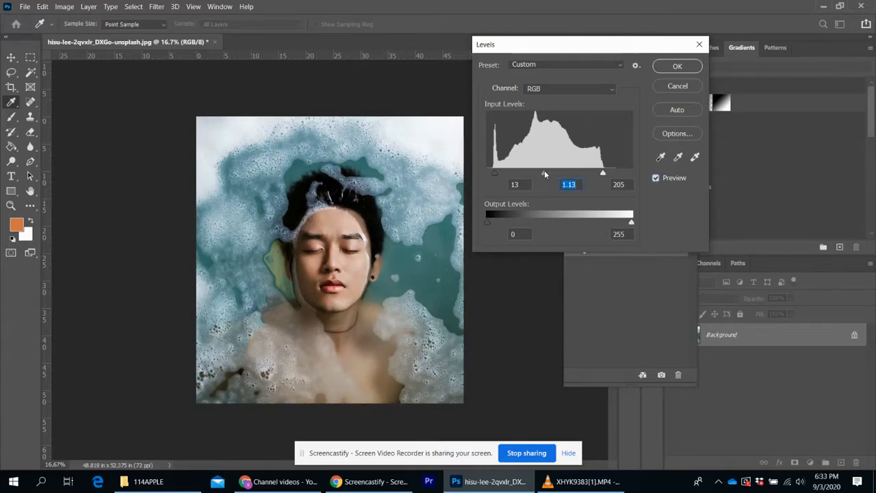
left_click(678, 87)
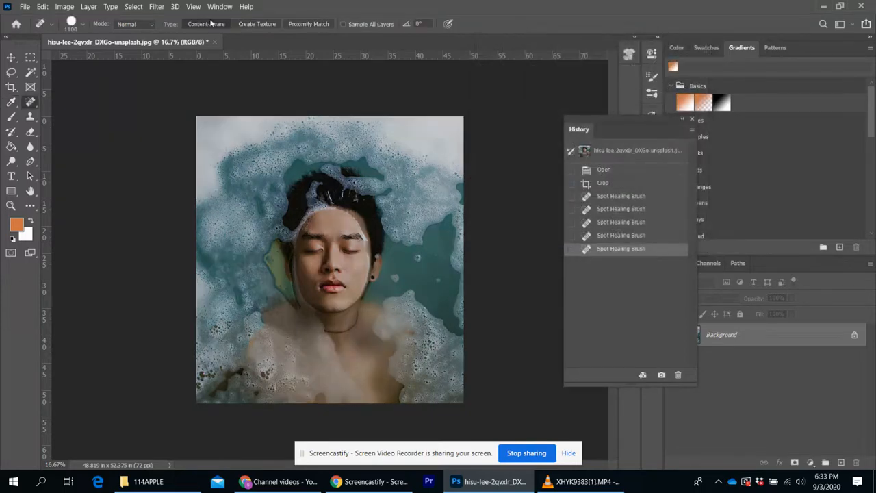
Try a Hue/Saturation adjustment on the Master range with Hue +167, Saturation -2 and Lightness -22.
left_click(62, 6)
mouse_move(87, 34)
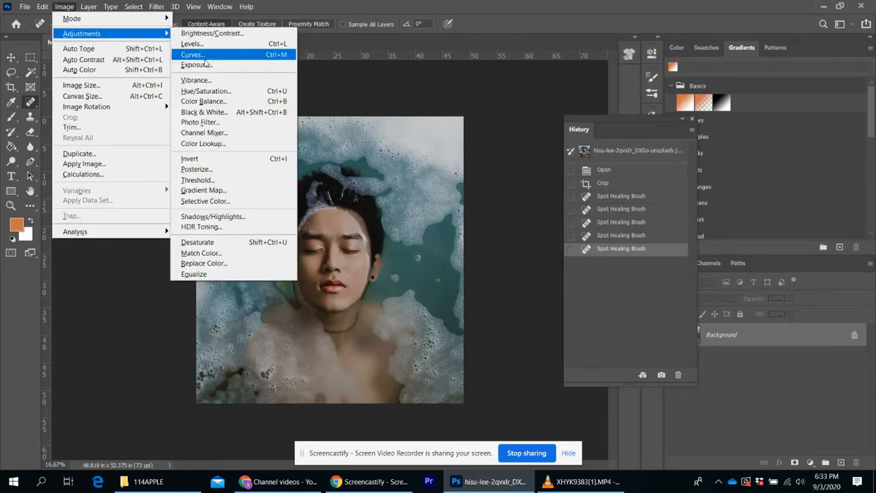
left_click(244, 94)
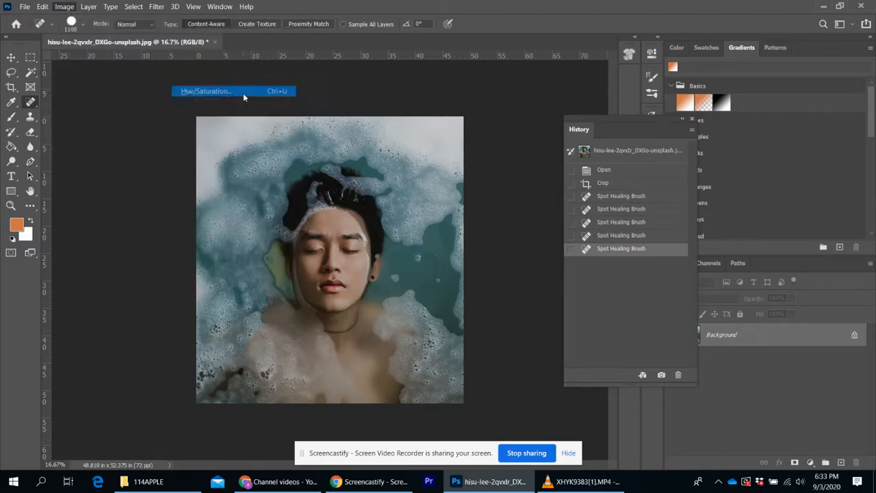
left_click_drag(634, 80, 598, 75)
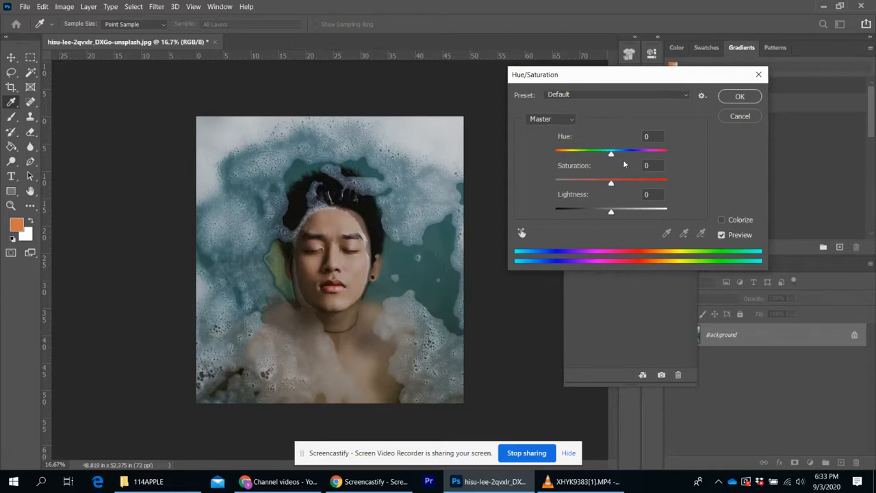
left_click_drag(611, 154, 662, 154)
left_click_drag(611, 180, 599, 214)
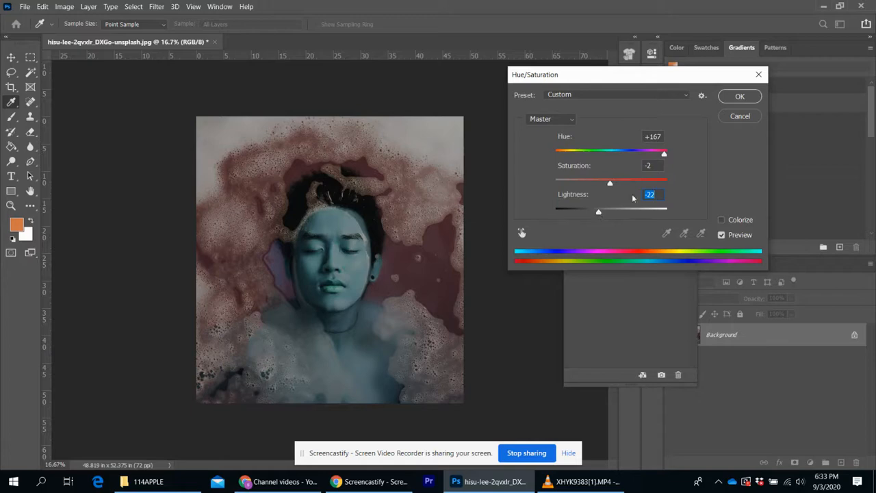
Reset the Master range's Hue, Saturation and Lightness to 0.
left_click(659, 136)
type("0")
left_click(650, 165)
type("0")
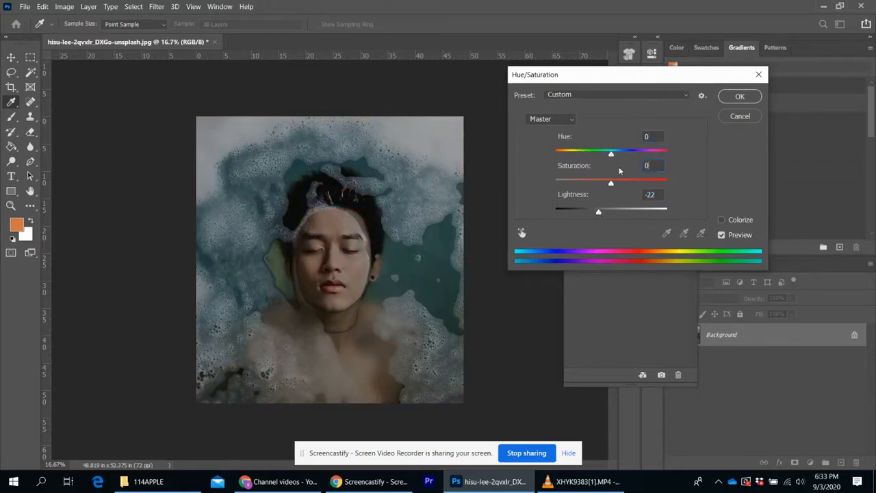
key("Tab")
type("0")
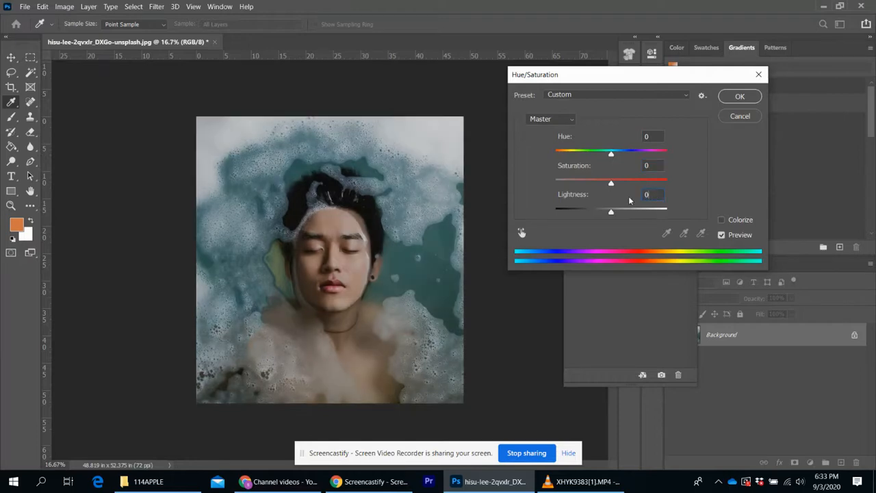
Shift the hue of the Cyans to +80 and the hue of the Greens to +65.
left_click(568, 118)
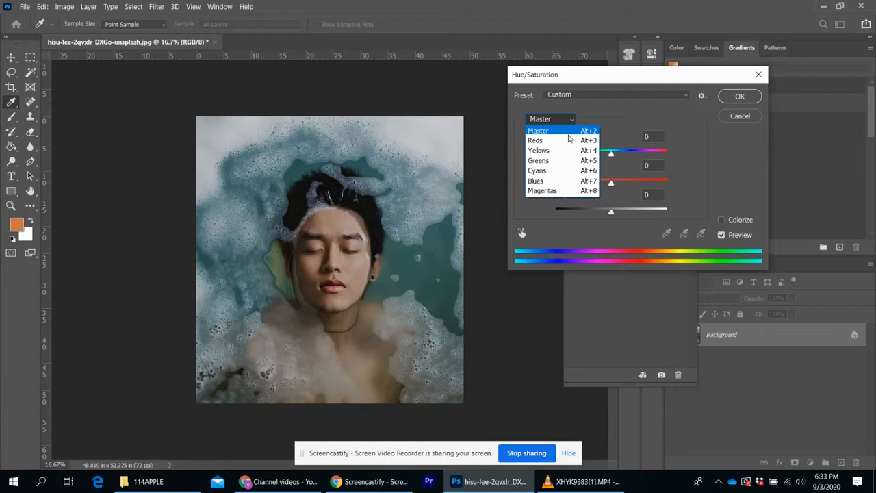
left_click(557, 173)
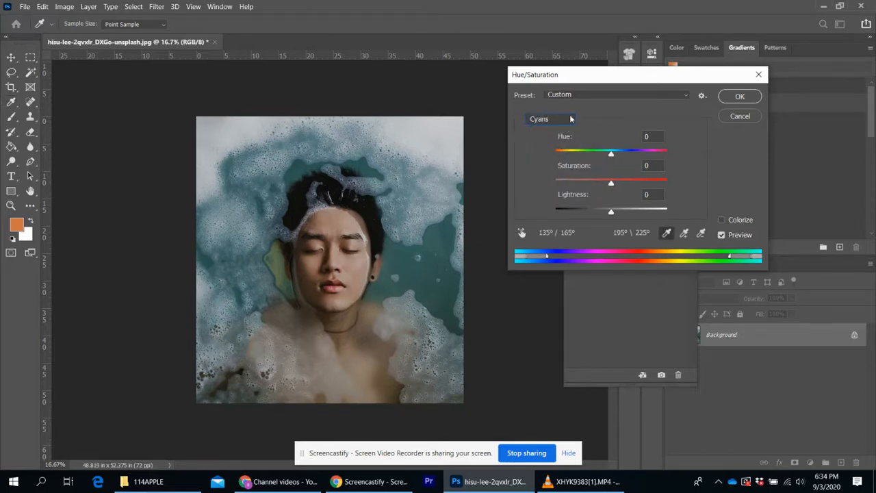
left_click_drag(613, 153, 644, 156)
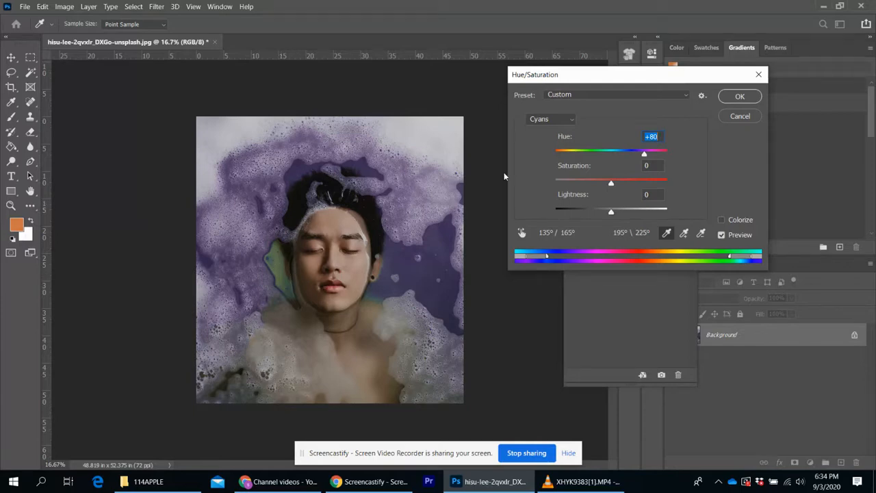
left_click(571, 121)
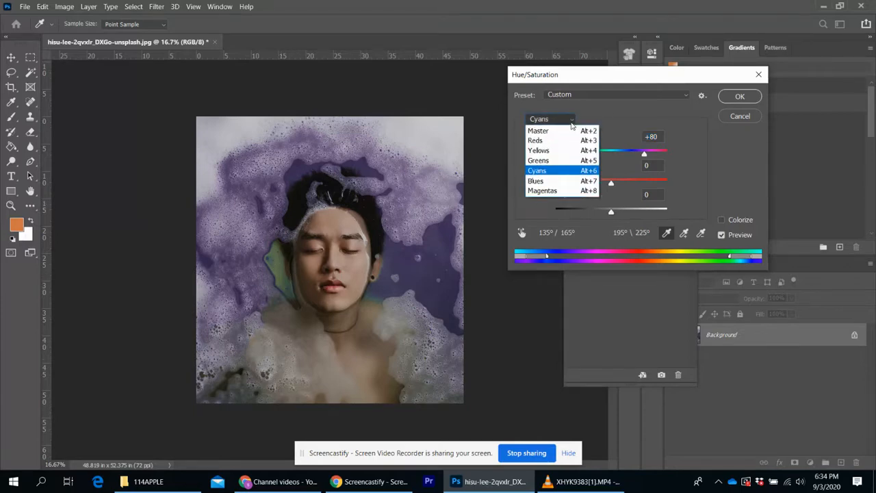
left_click(561, 161)
left_click_drag(611, 153, 640, 166)
Shift the hue of the Yellows to -5 in the Hue/Saturation adjustment.
left_click(544, 120)
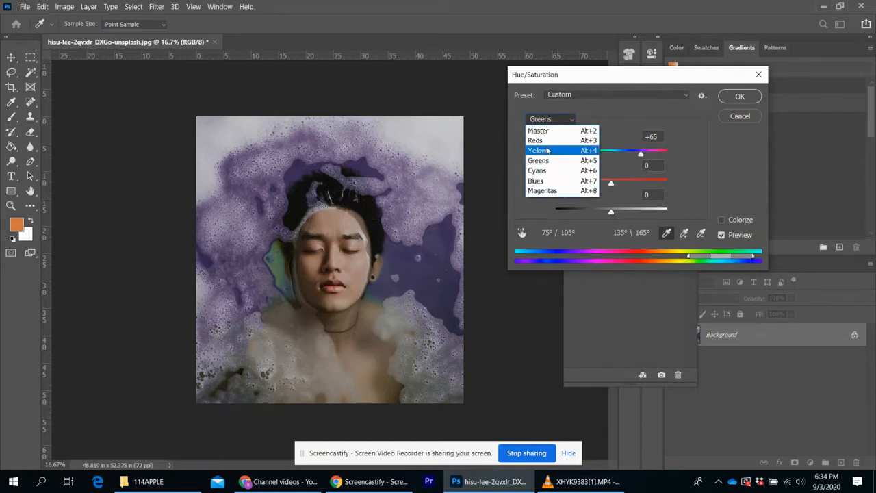
left_click(581, 154)
mouse_move(608, 153)
left_mouse_down()
mouse_move(653, 157)
mouse_move(605, 154)
mouse_move(610, 165)
left_mouse_up()
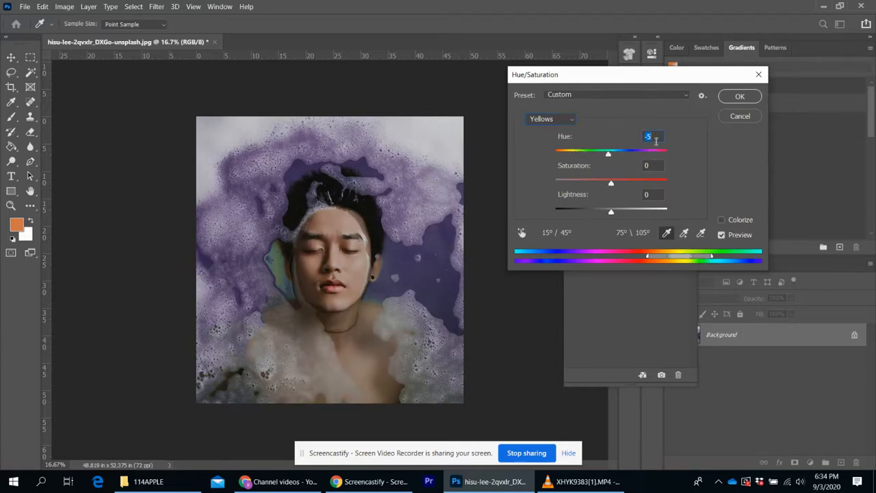
Reset the Yellows' hue to 0, and try a hue of -180 on the Blues before returning it to 0.
left_click(656, 142)
left_click(571, 121)
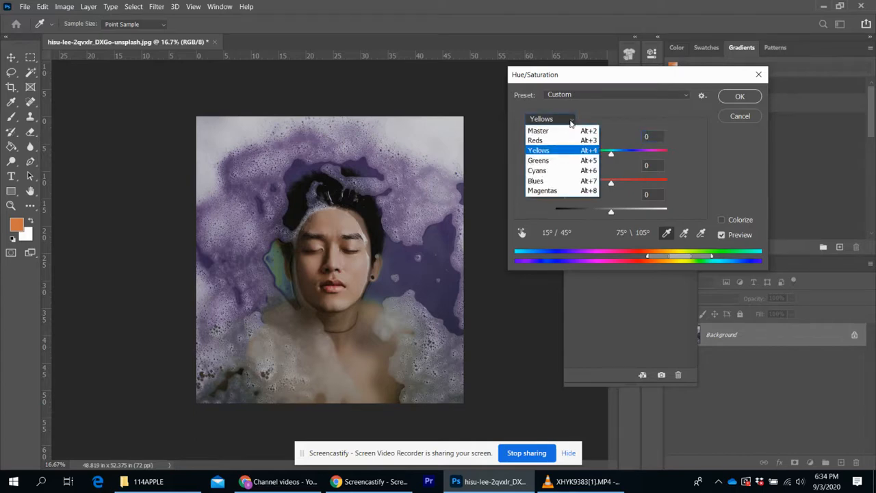
left_click(540, 181)
left_click_drag(611, 155, 546, 158)
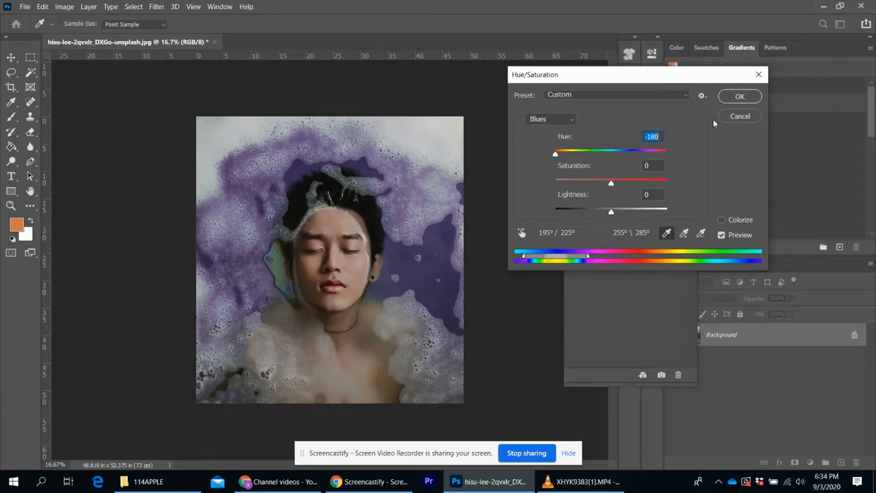
type("0")
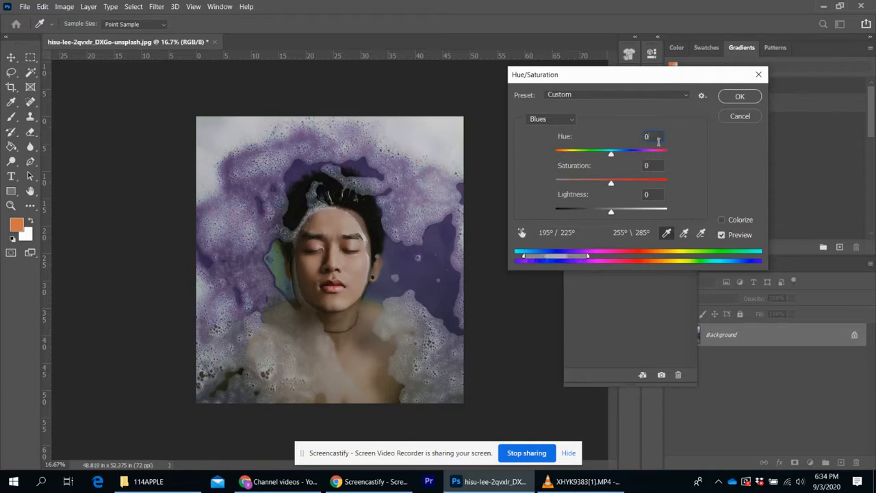
Reset the hue of the Cyans and the Greens to 0 in the Hue/Saturation adjustment.
left_click(566, 120)
left_click(538, 171)
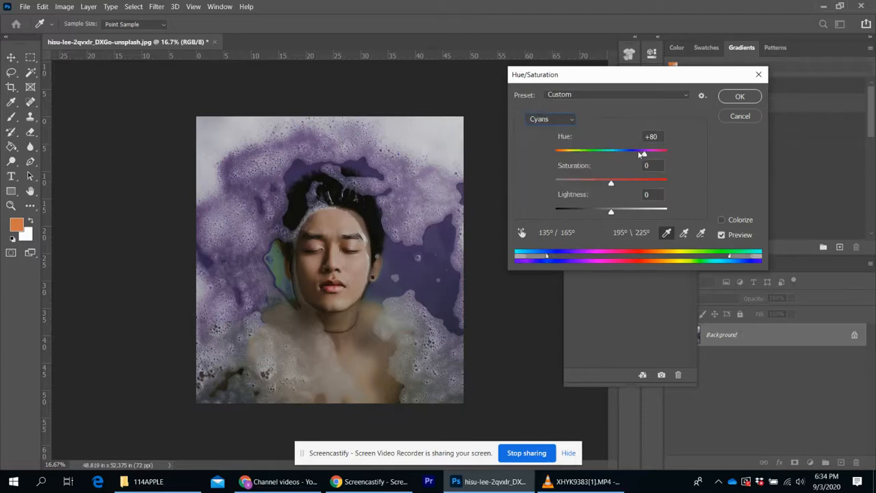
double_click(658, 136)
type("0")
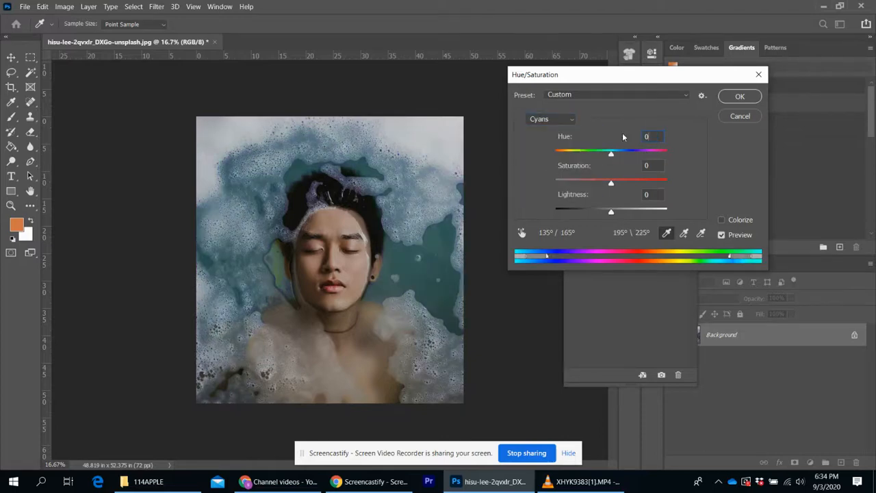
left_click(571, 120)
left_click(551, 160)
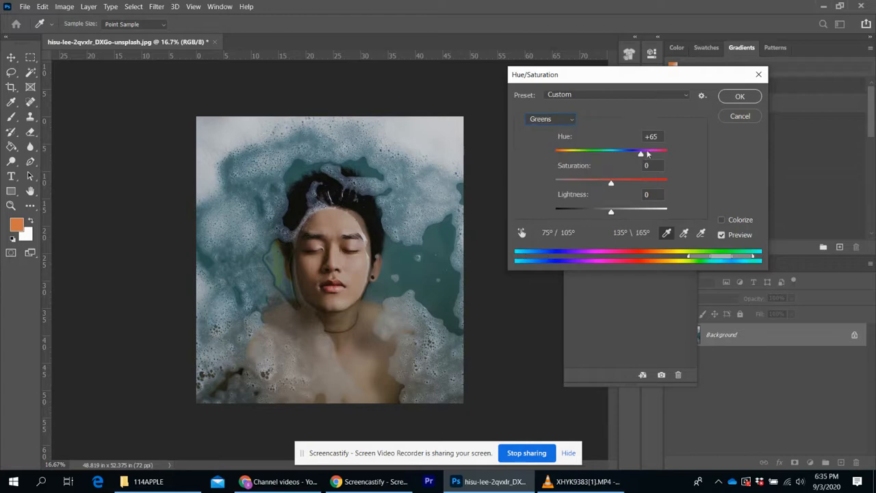
type("0")
left_click(575, 124)
left_click(557, 150)
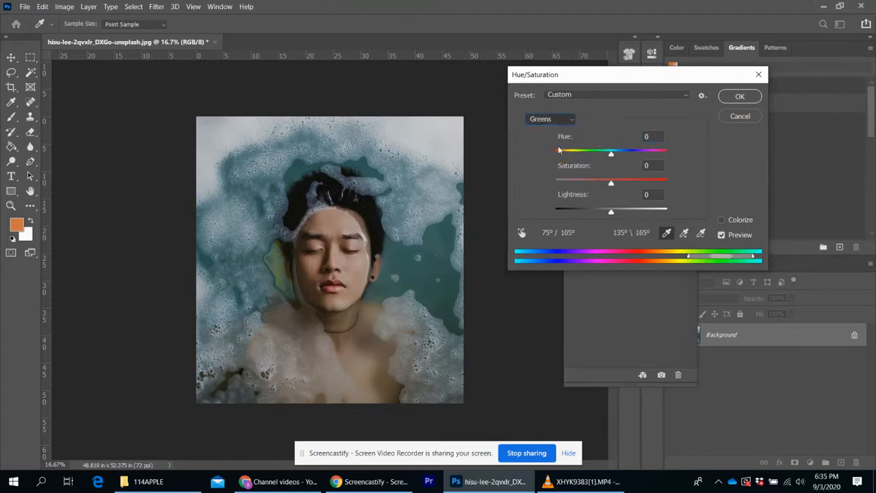
Try the Cyanotype, Increase Saturation More and Old Style presets of the Hue/Saturation adjustment on the photo.
left_click(605, 96)
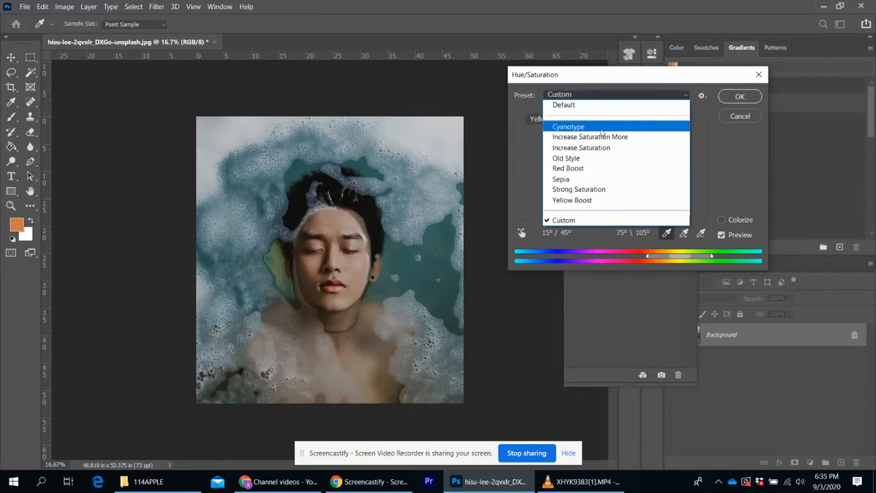
left_click(601, 130)
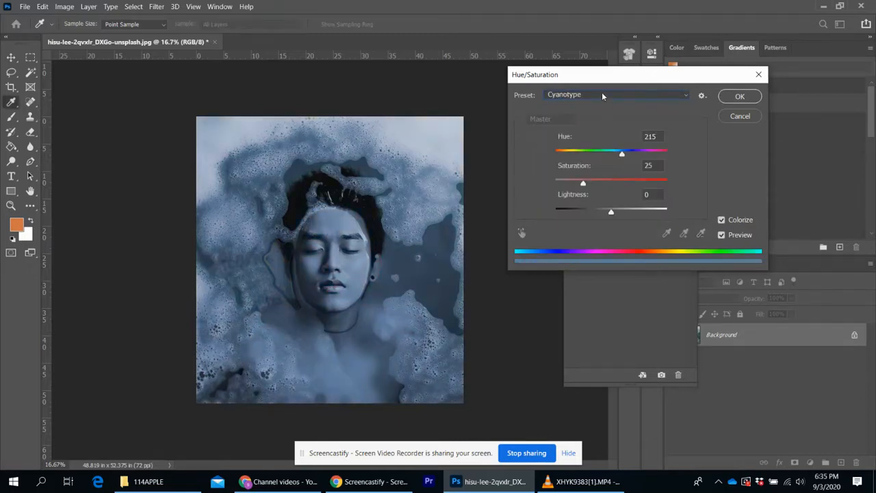
left_click(602, 94)
left_click(585, 136)
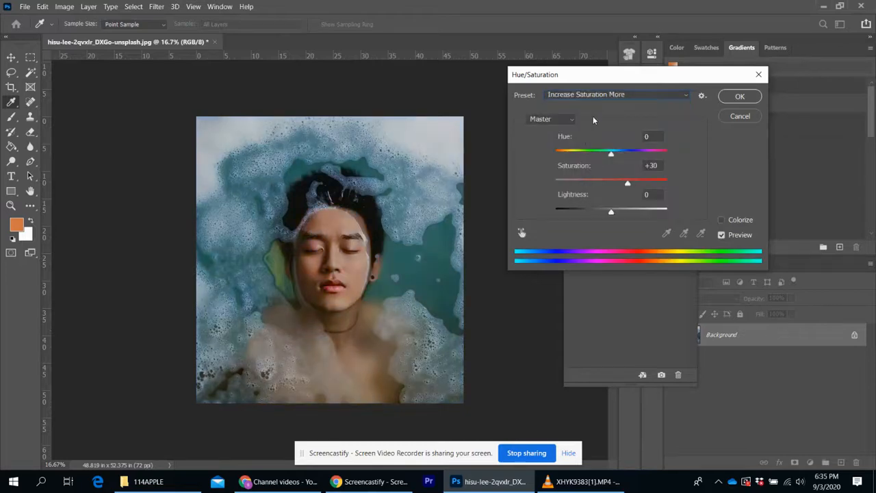
left_click(587, 96)
left_click(574, 159)
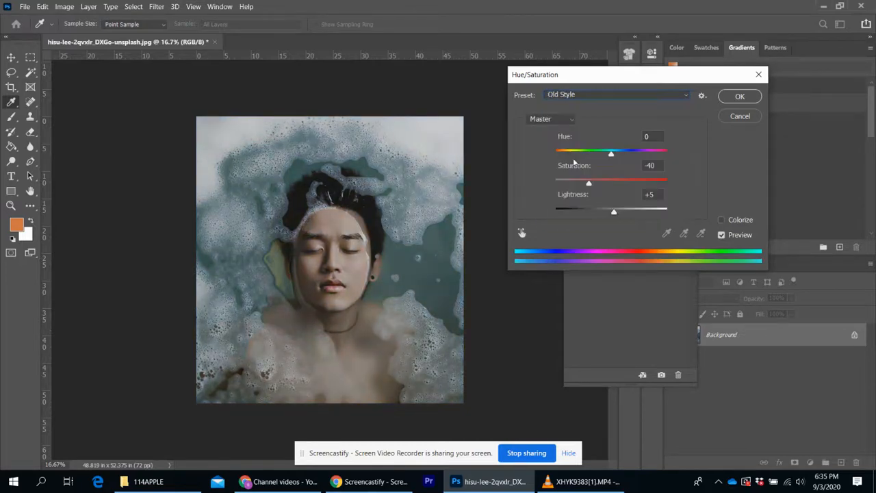
Try the Sepia, Strong Saturation and Custom presets, and cancel the Hue/Saturation adjustment.
left_click(577, 97)
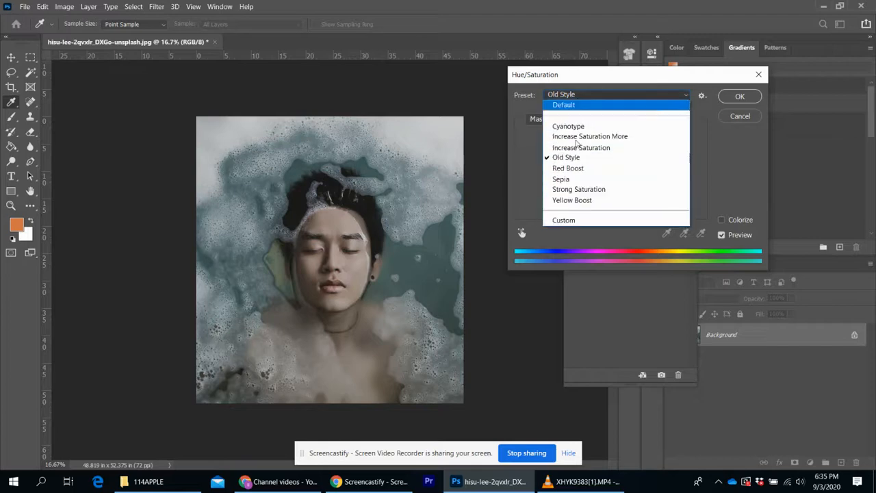
left_click(572, 179)
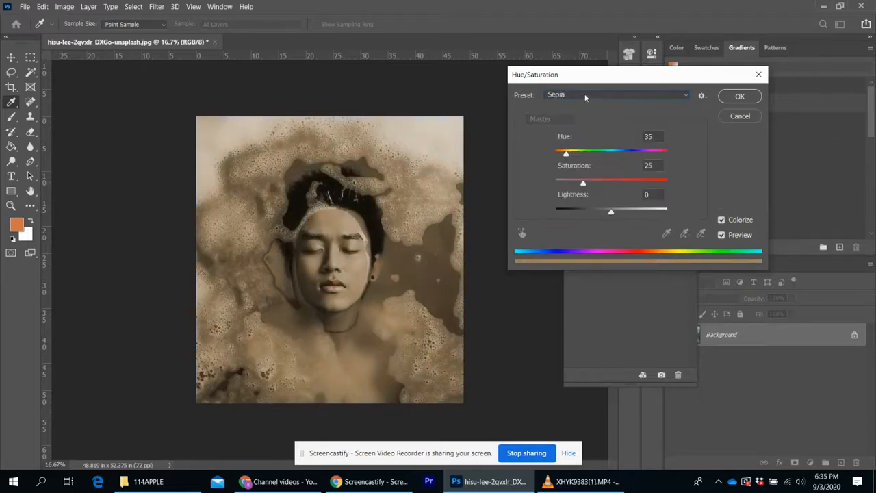
left_click(584, 95)
left_click(574, 192)
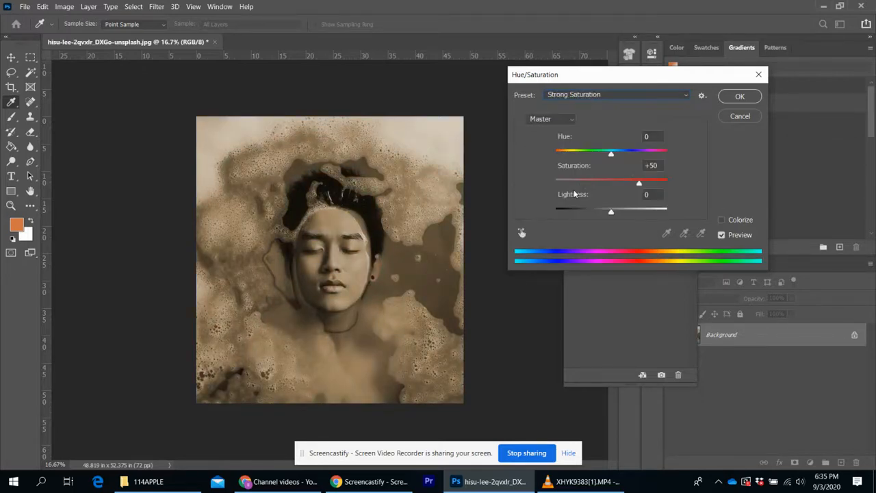
left_click(597, 97)
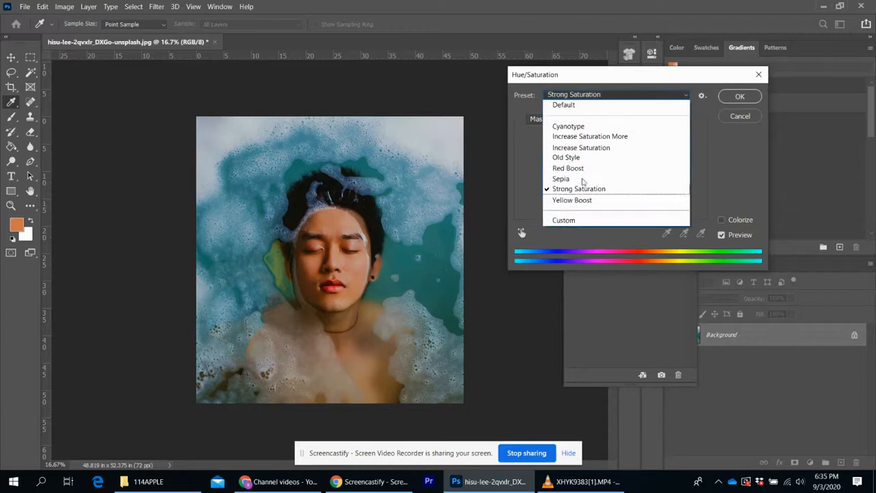
left_click(574, 219)
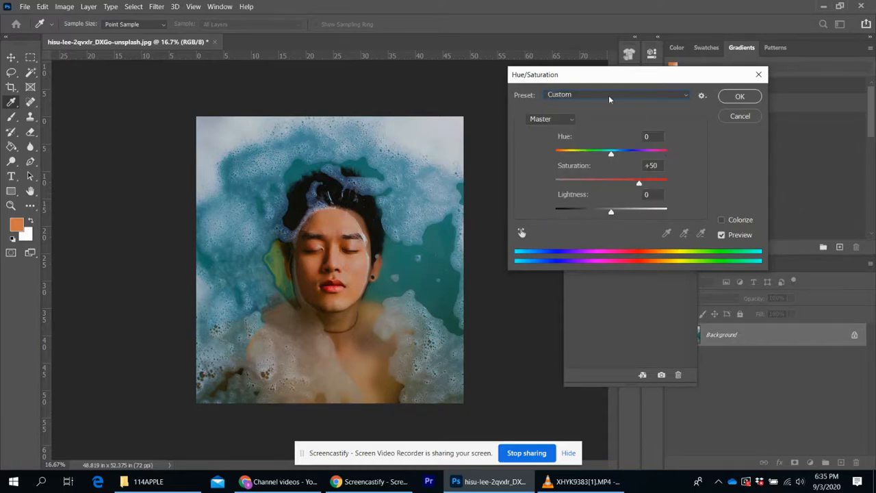
left_click(739, 116)
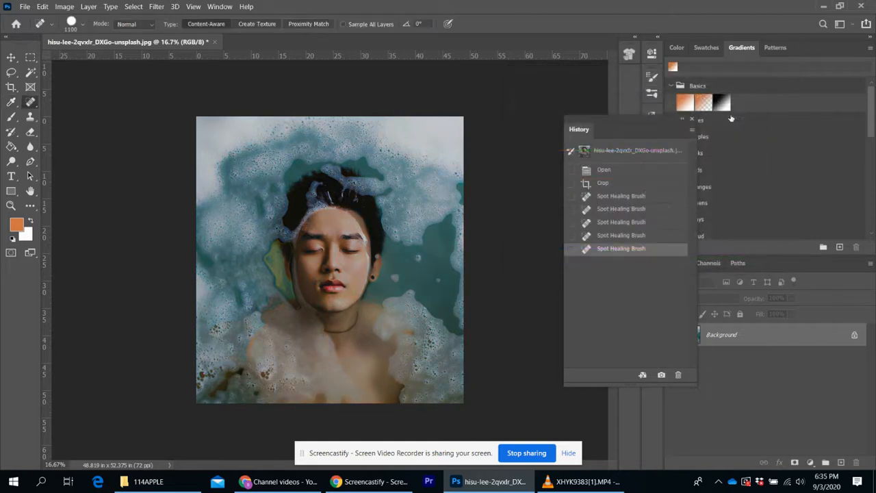
left_click(64, 7)
mouse_move(72, 34)
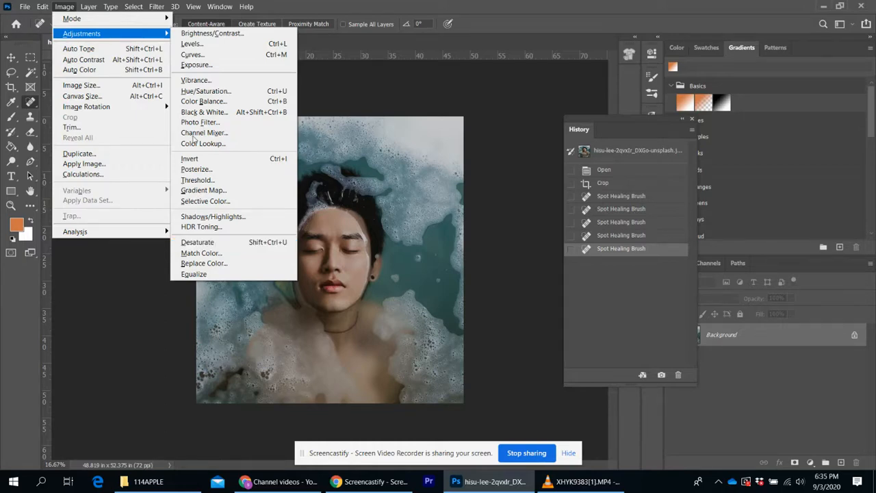
left_click(69, 4)
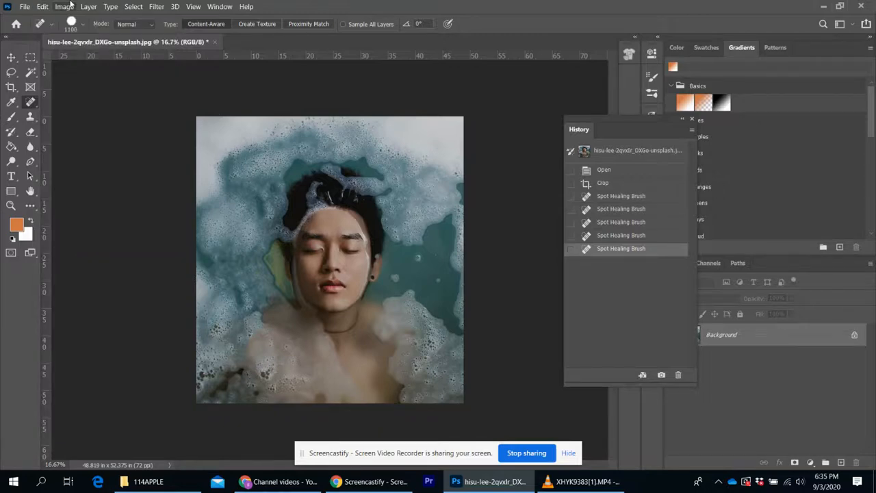
Start saving the image under a new name on the computer, naming the file with the author's first name followed by PORTRAIT.
left_click(32, 6)
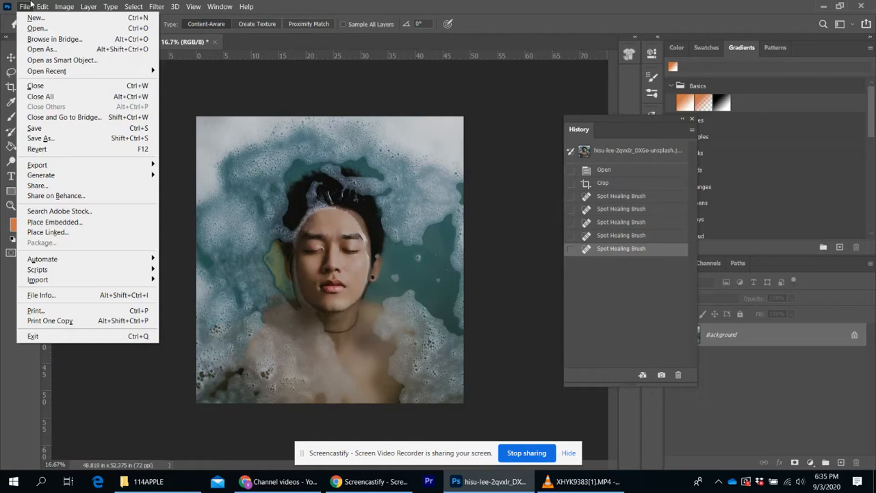
left_click(38, 138)
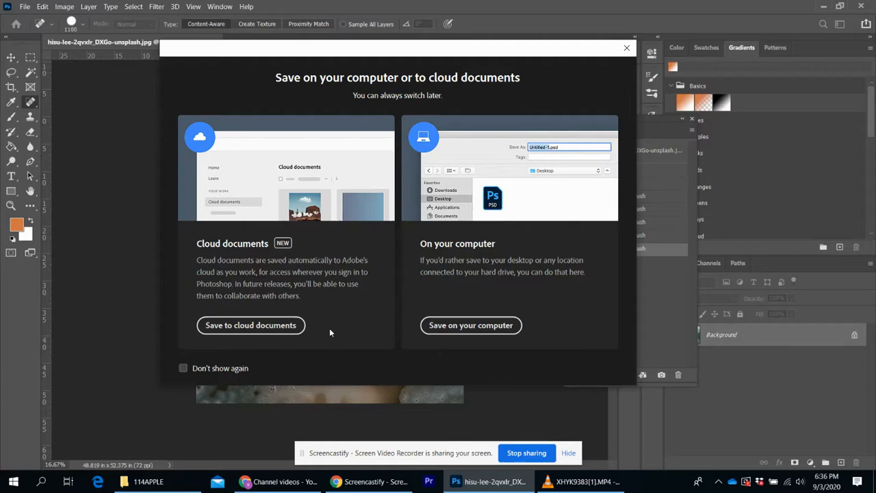
left_click(510, 324)
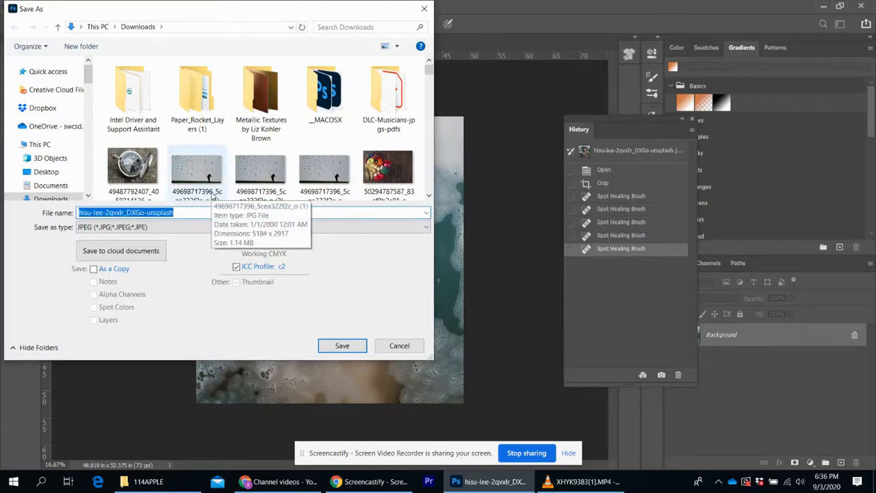
type("SUELY")
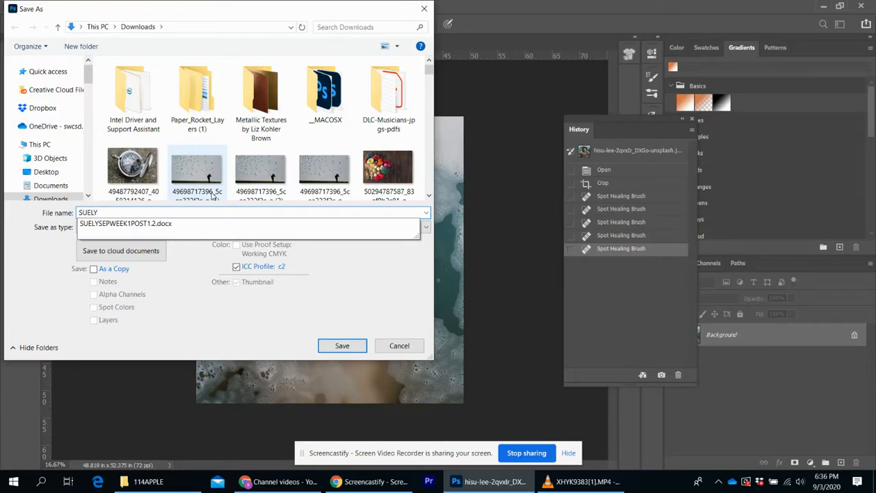
type("PR")
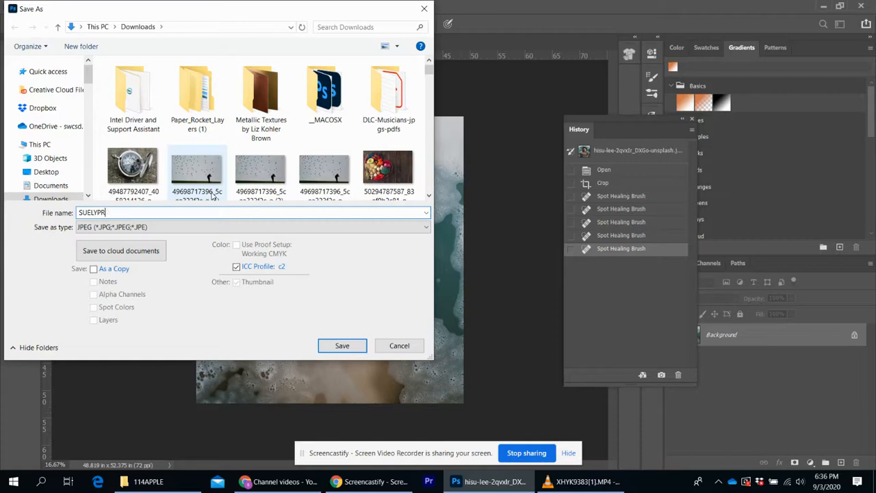
key("BackSpace")
type("ORTRAIT")
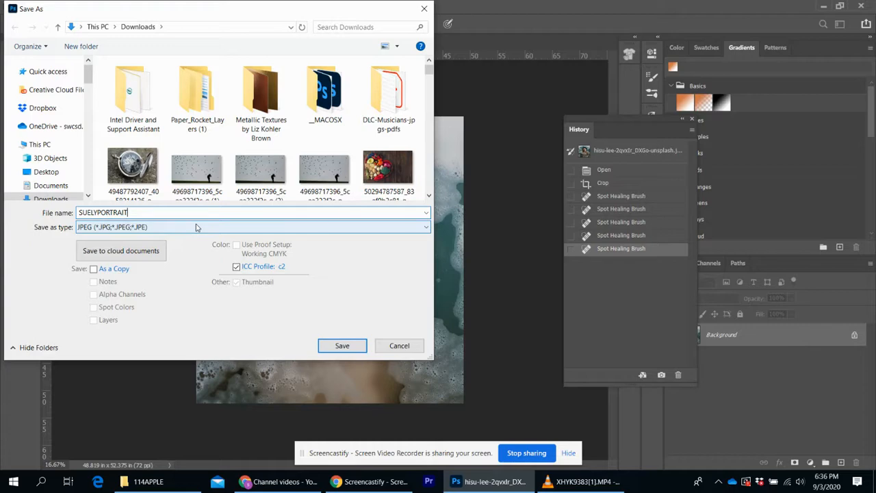
Save the file in Photoshop (PSD) format to the Desktop.
left_click(195, 227)
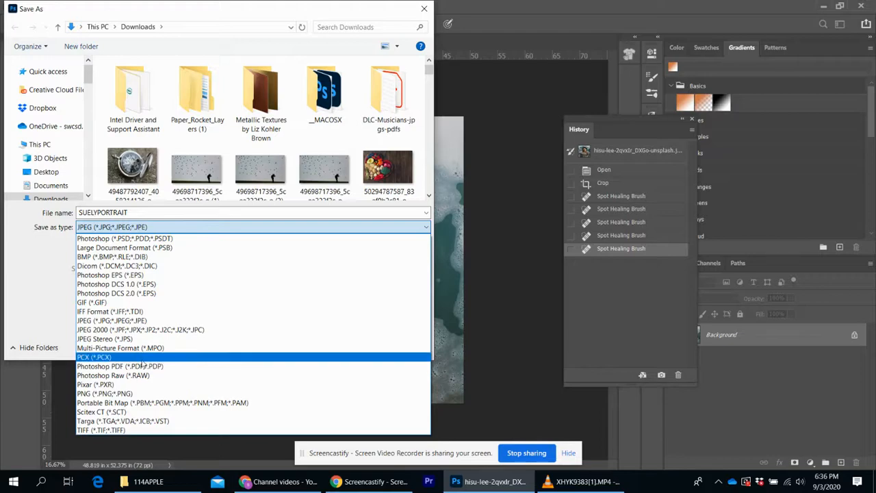
left_click(136, 238)
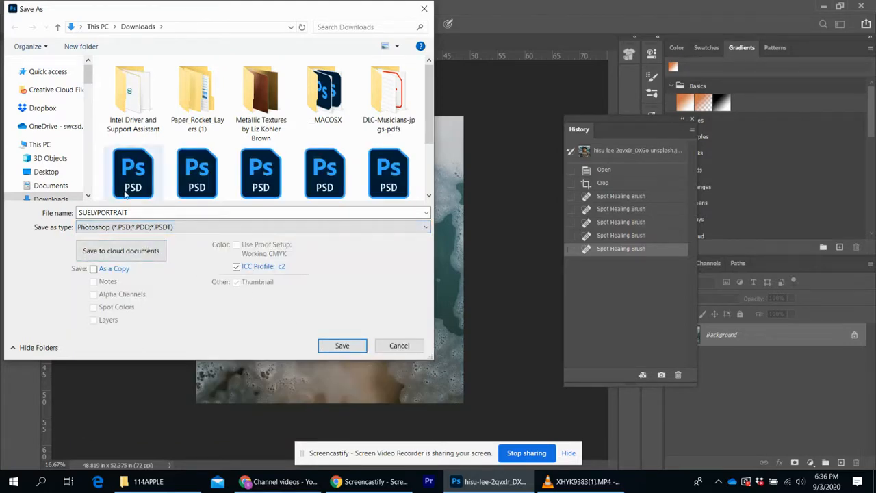
left_click(42, 172)
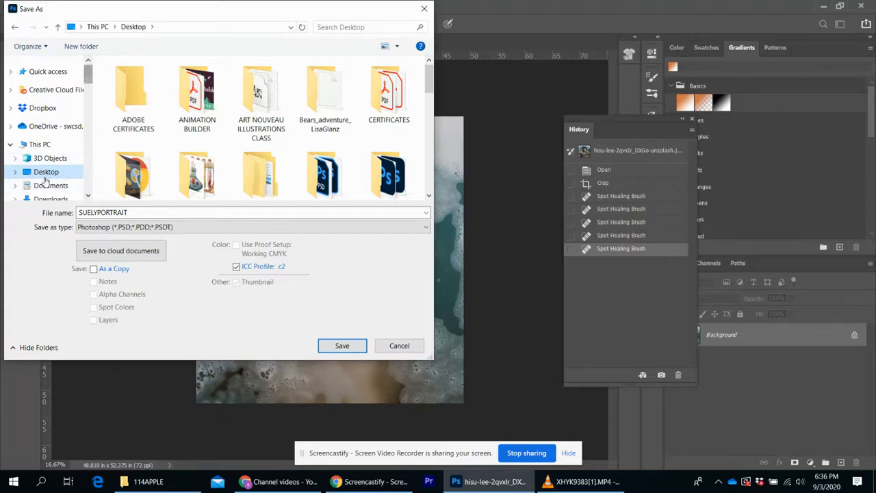
left_click(346, 344)
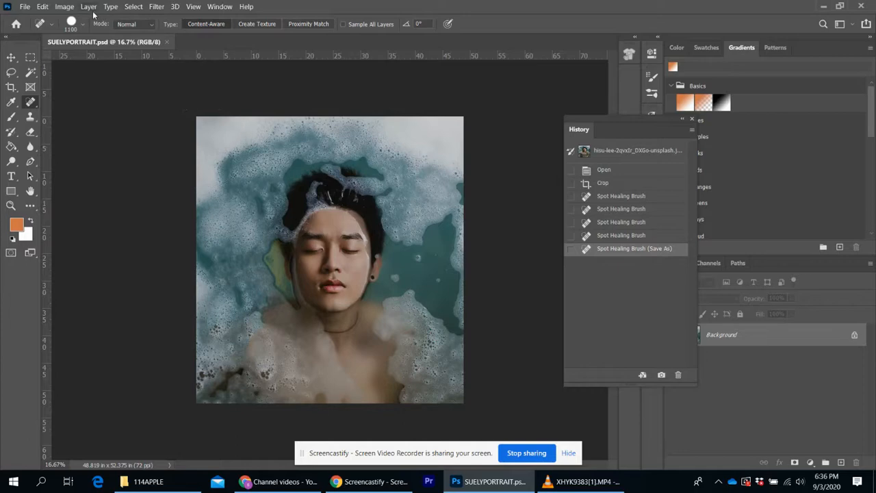
Save the portrait also as a JPEG on the Desktop under the same name, with Maximum quality 12 and Baseline ("Standard") format.
left_click(23, 8)
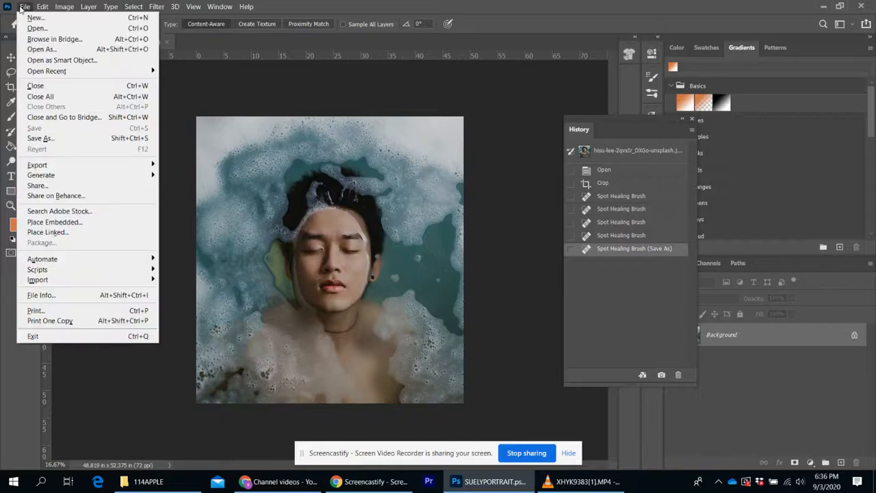
left_click(44, 139)
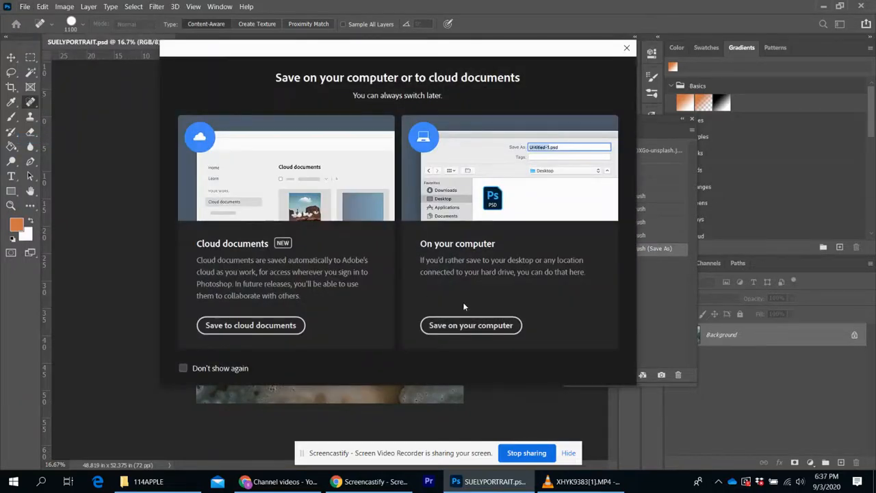
left_click(454, 325)
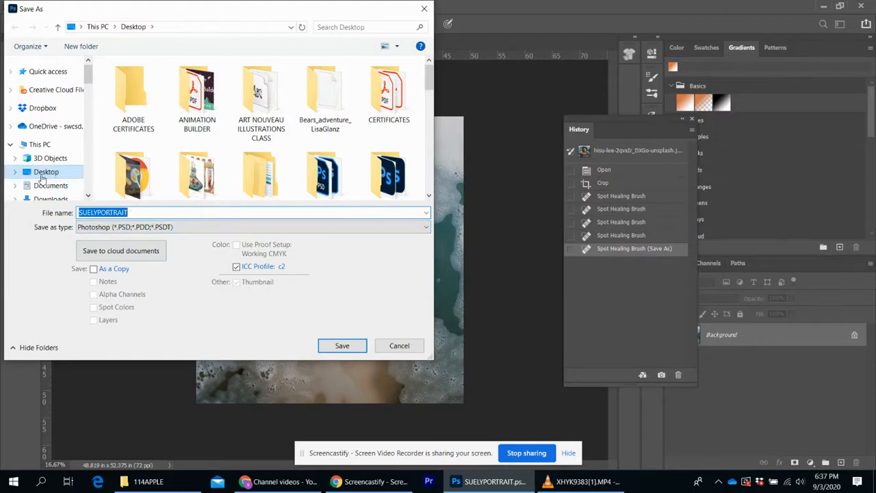
left_click(143, 227)
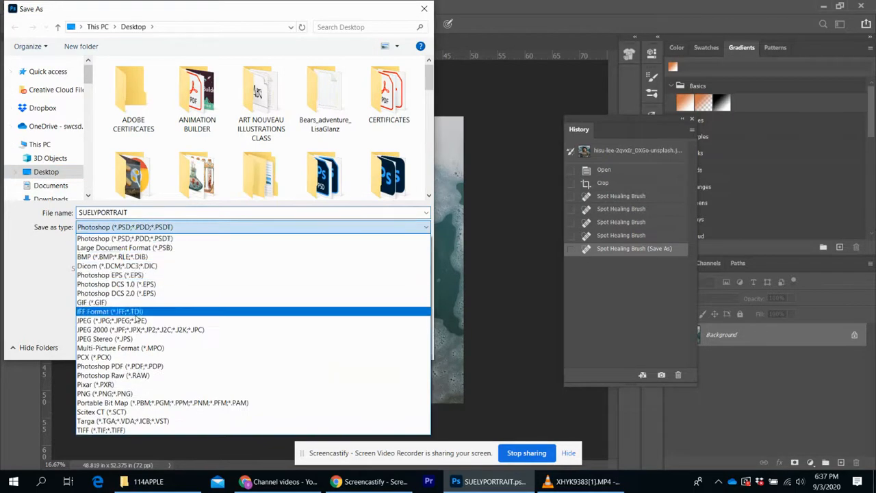
left_click(130, 321)
left_click(342, 346)
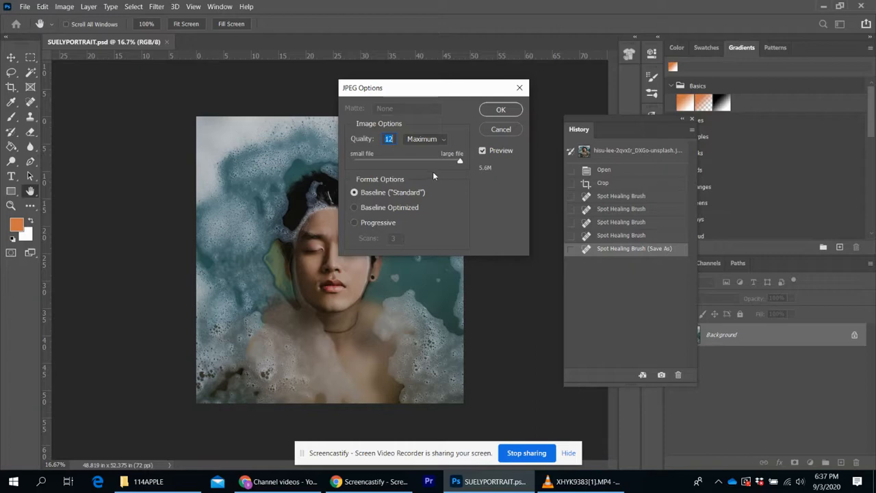
left_click(493, 109)
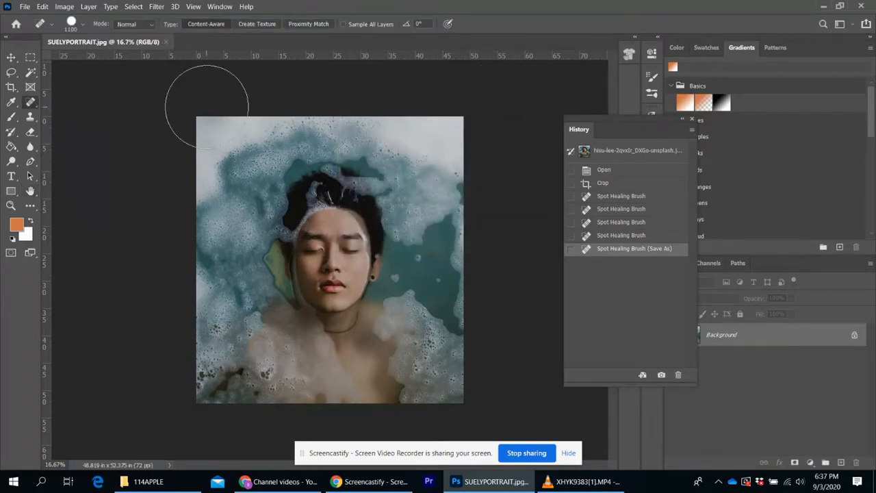